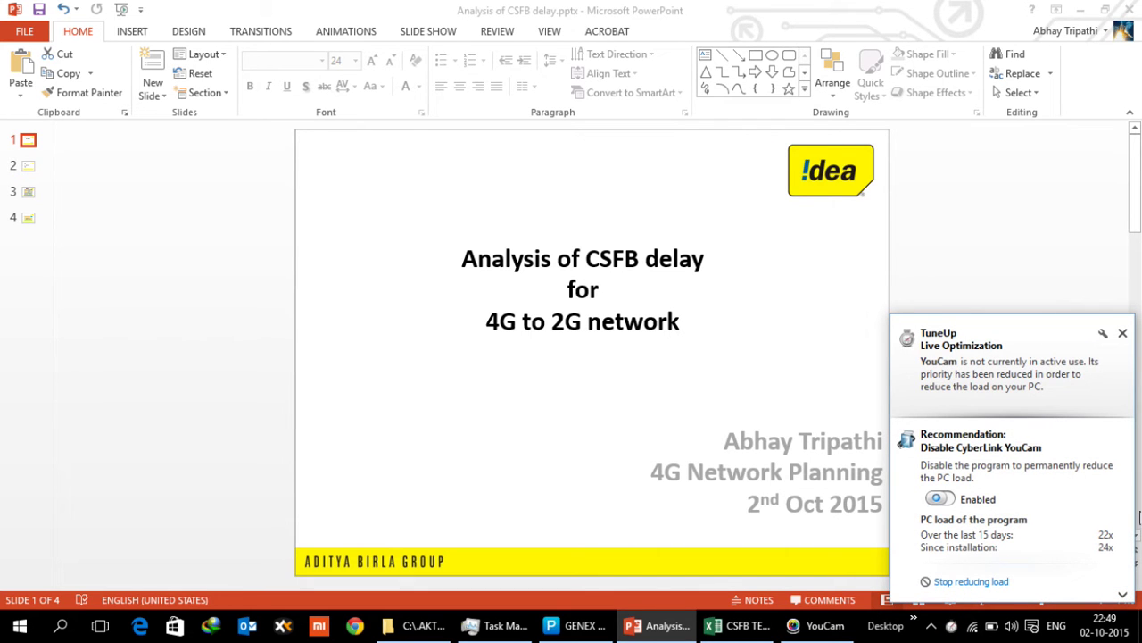
Dismiss the TuneUp optimisation popup and display slide 2, 'Setup', of the CSFB deck
click(1123, 333)
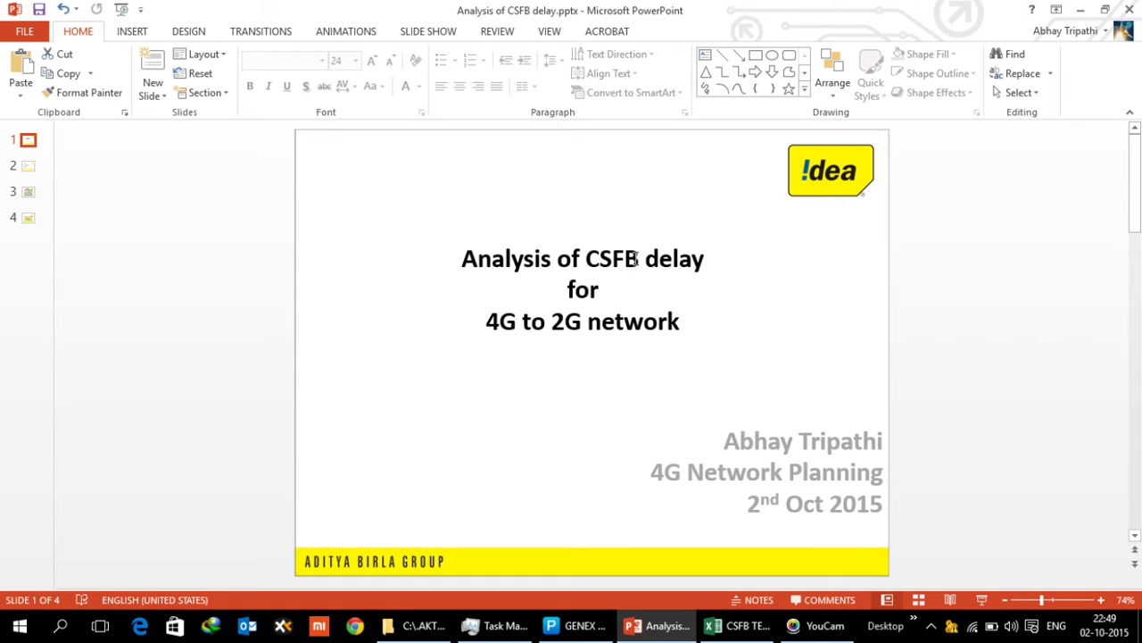
click(28, 167)
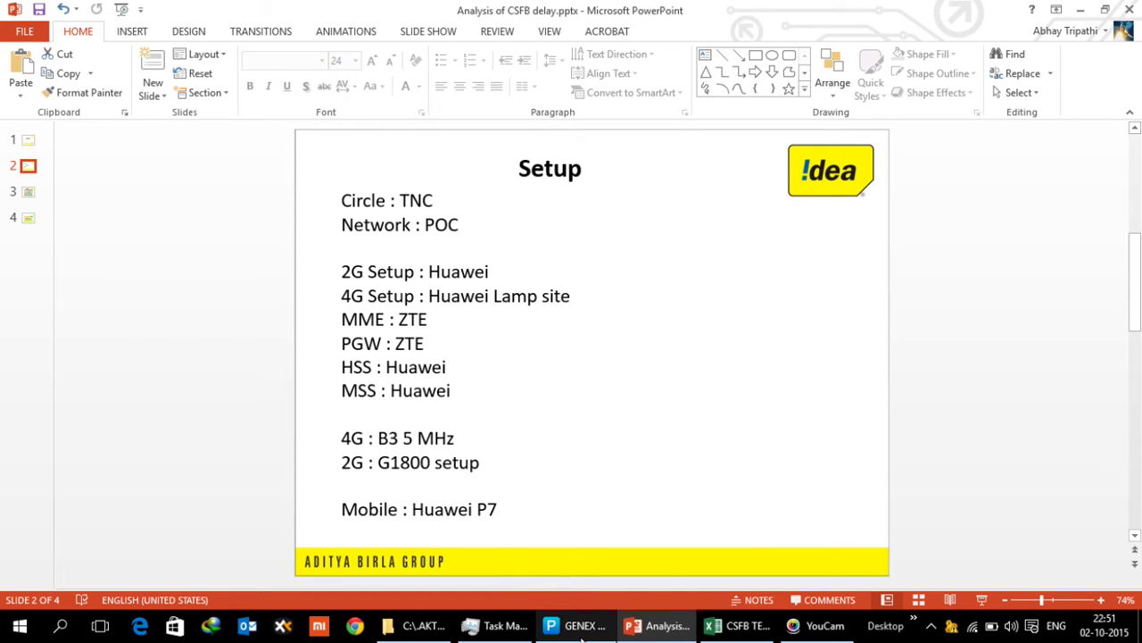
Switch from PowerPoint to GENEX Probe's MS1 and MS2 L3 message logs
click(554, 624)
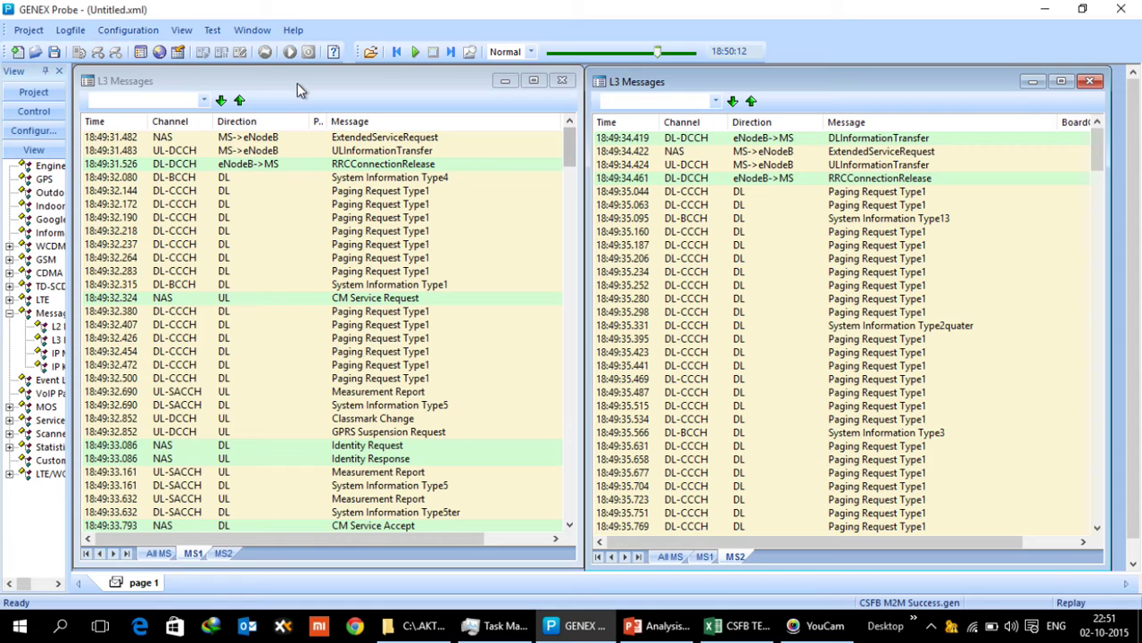
click(375, 84)
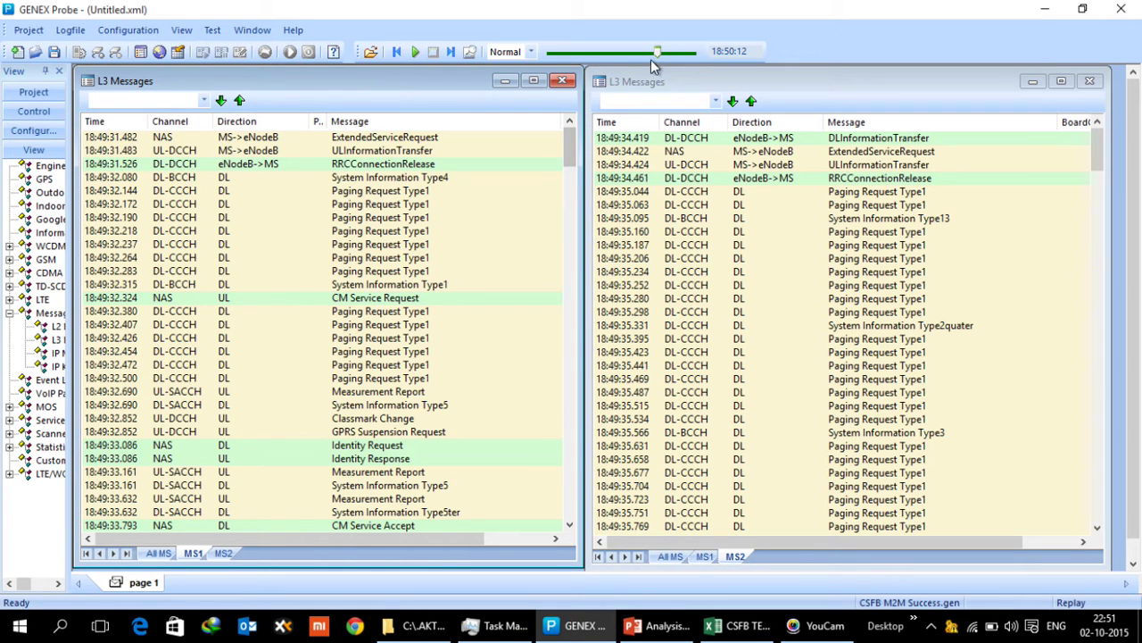
click(784, 82)
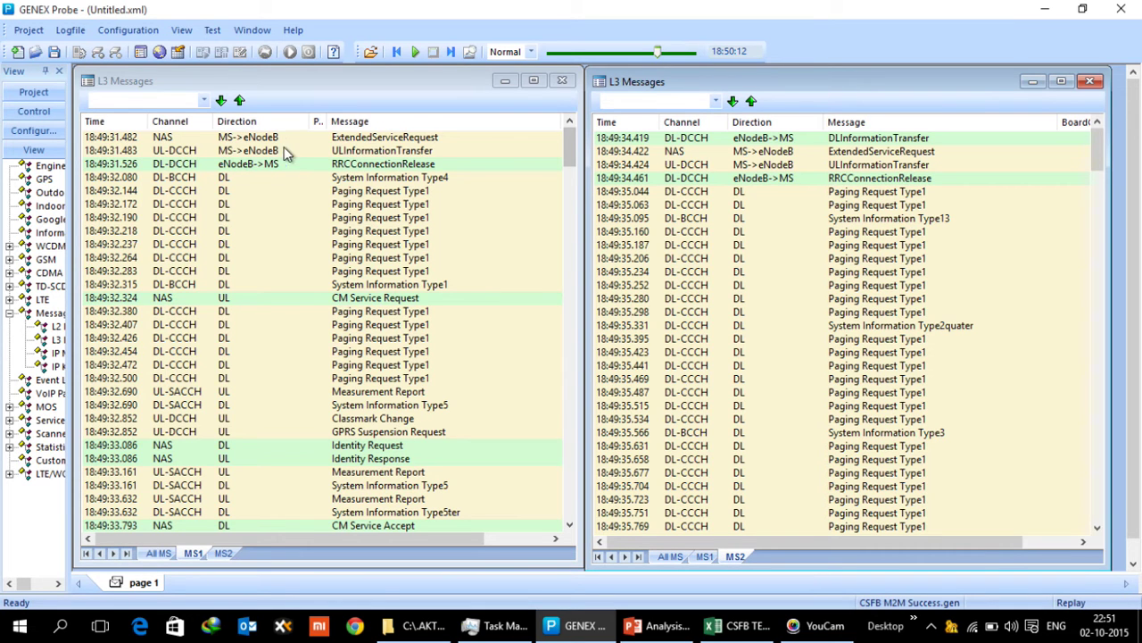
double_click(357, 140)
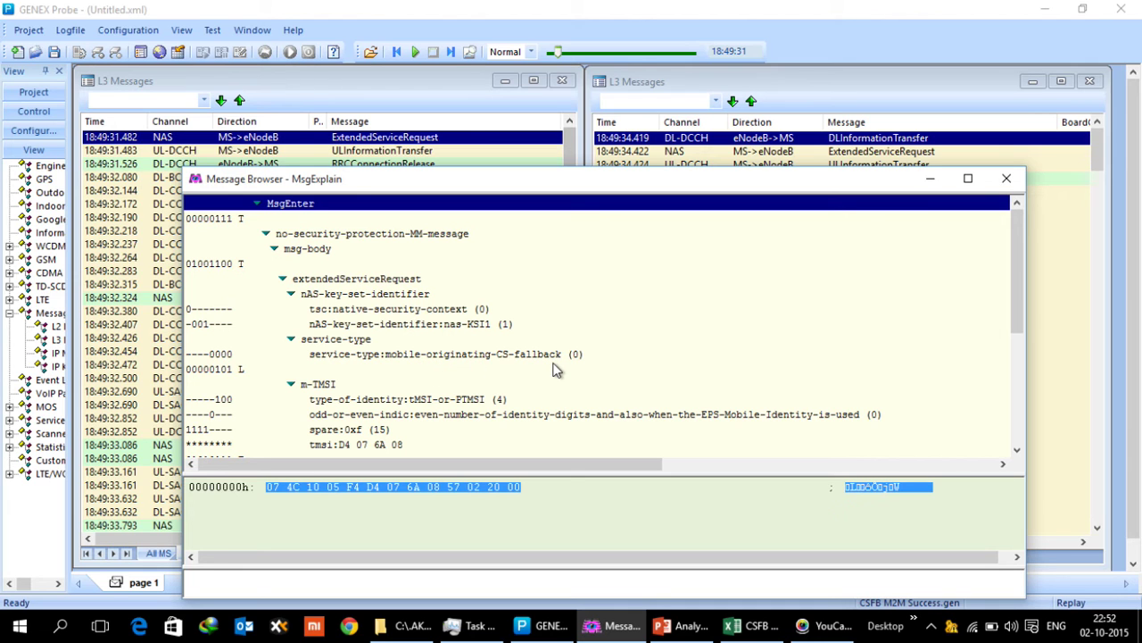
click(1007, 182)
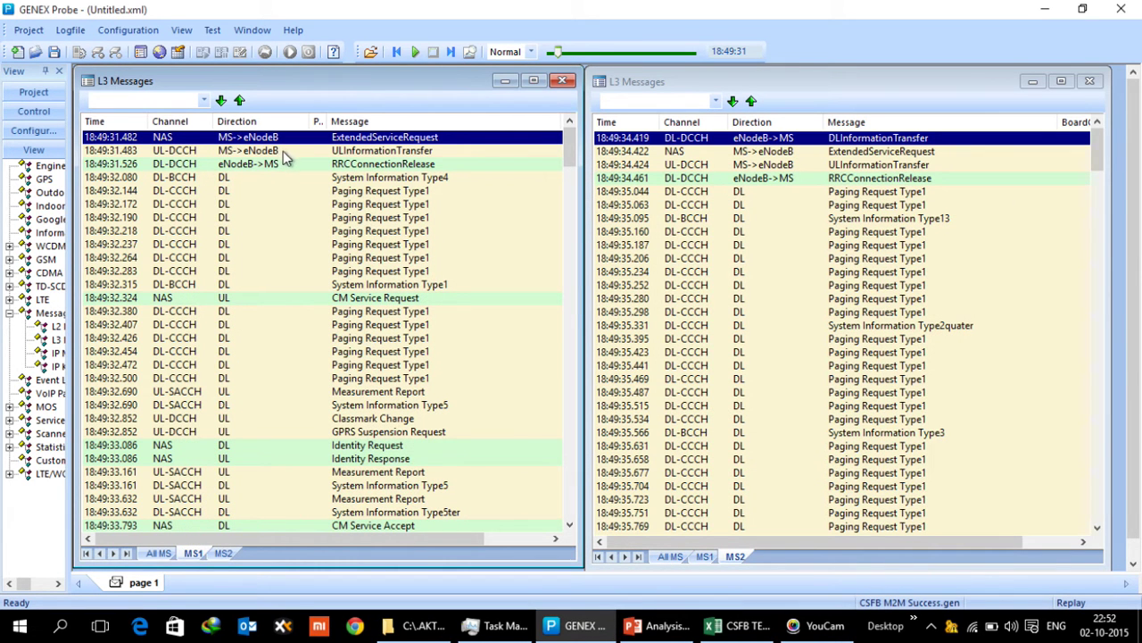
click(280, 154)
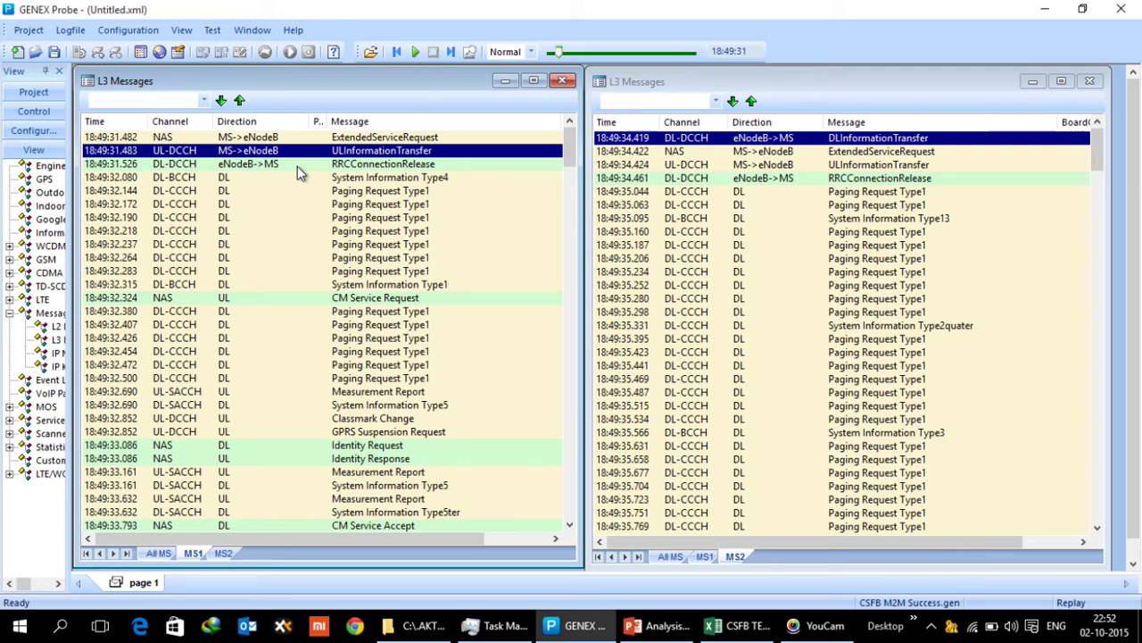
double_click(297, 166)
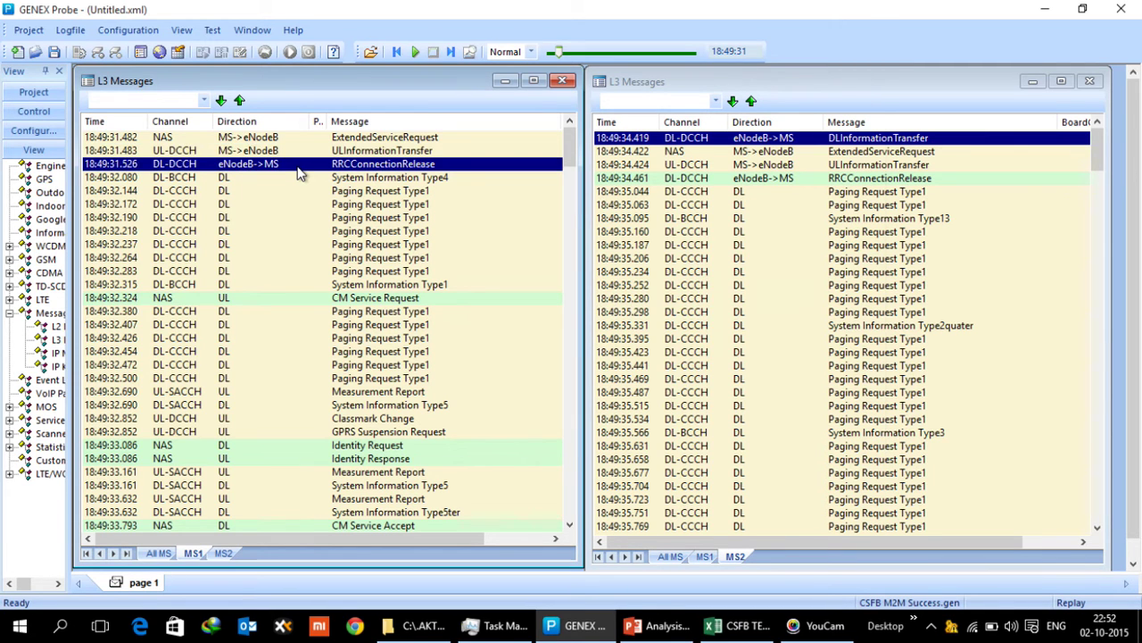
scroll(300, 196, down, 5)
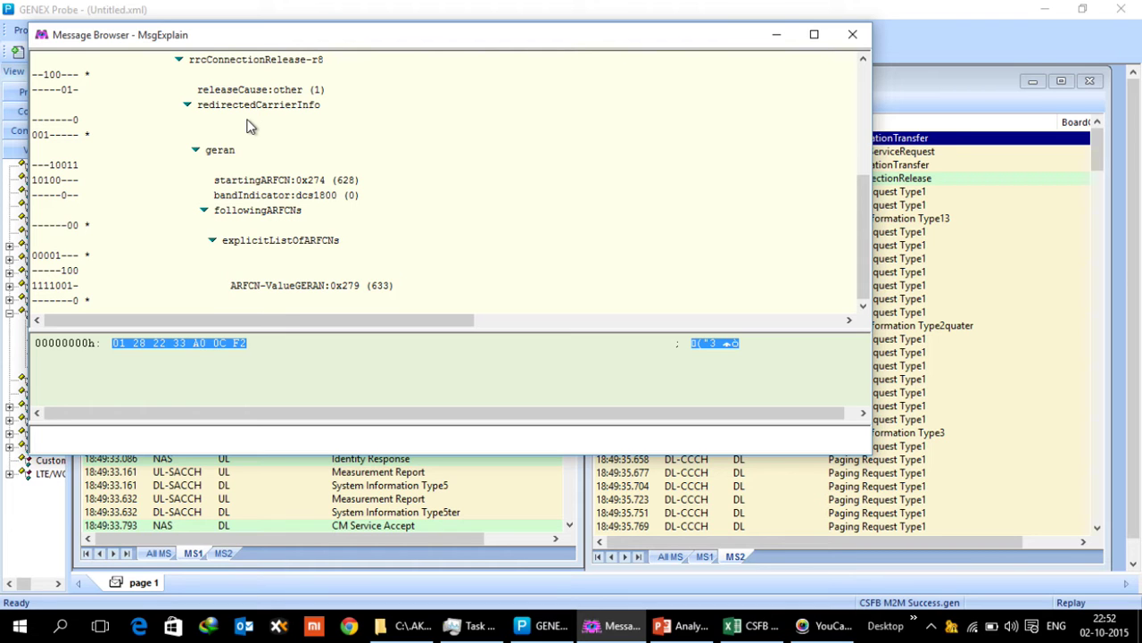
drag(282, 43, 400, 103)
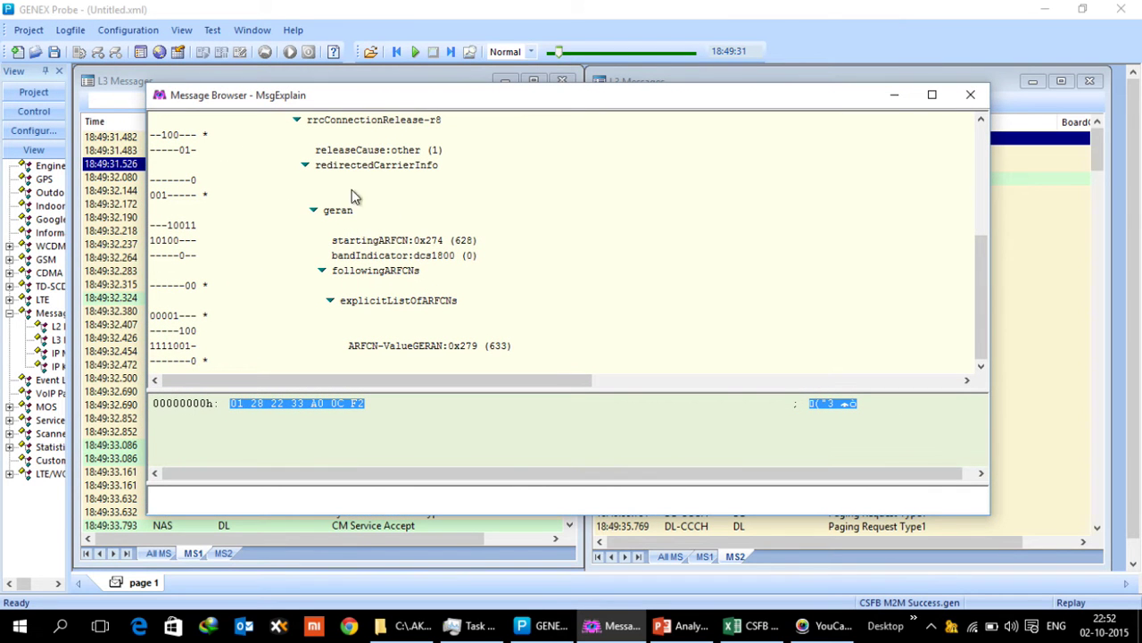
click(432, 350)
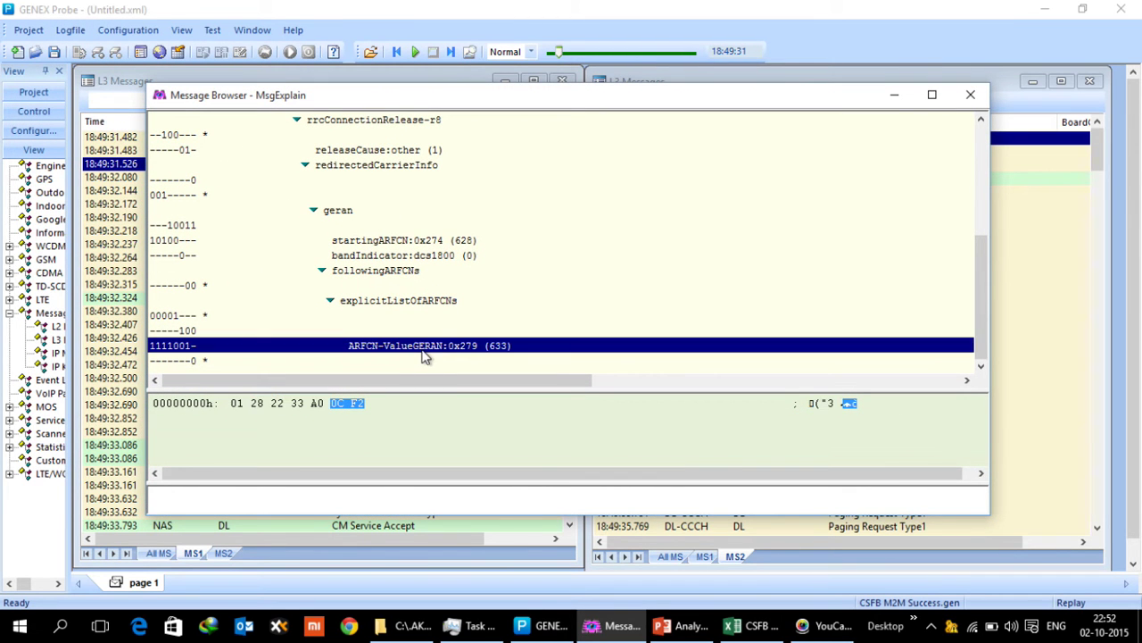
double_click(334, 215)
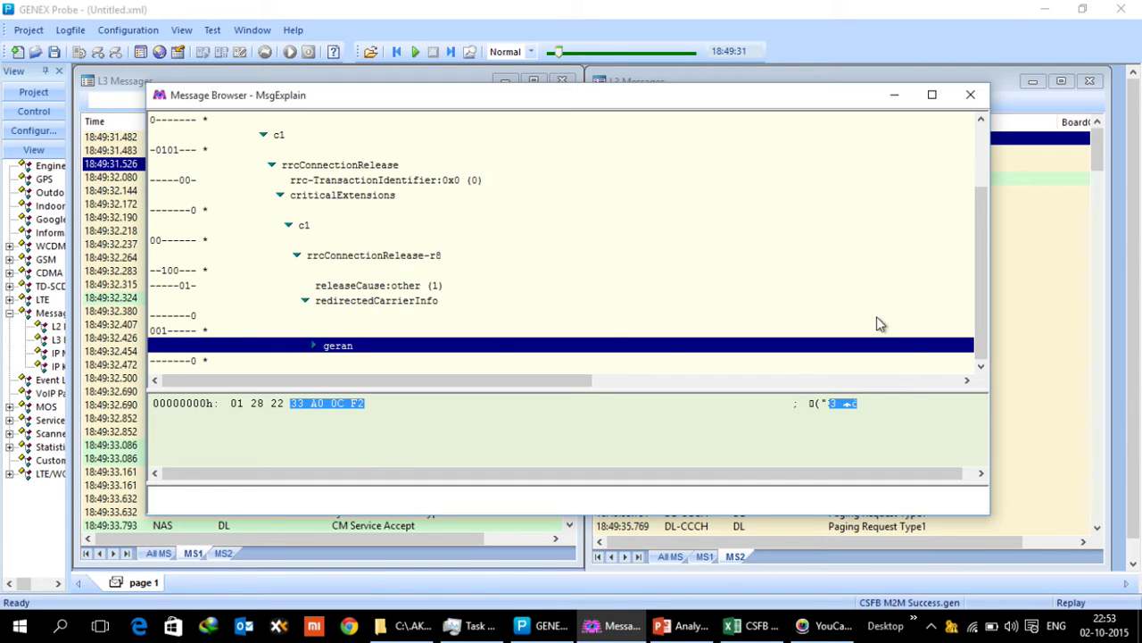
double_click(485, 348)
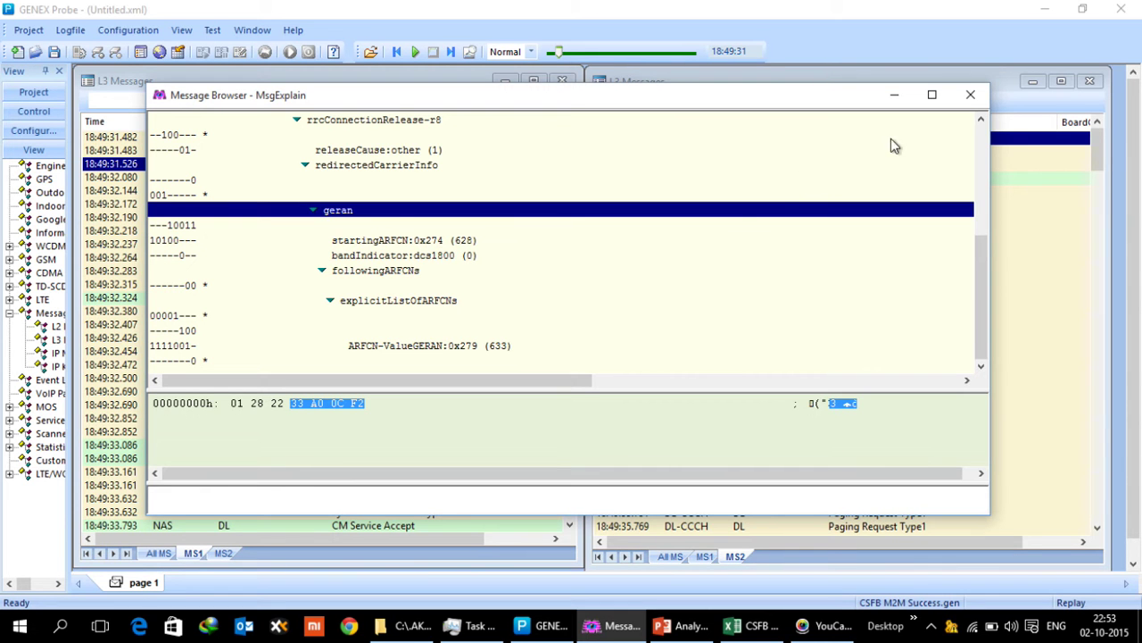
click(970, 94)
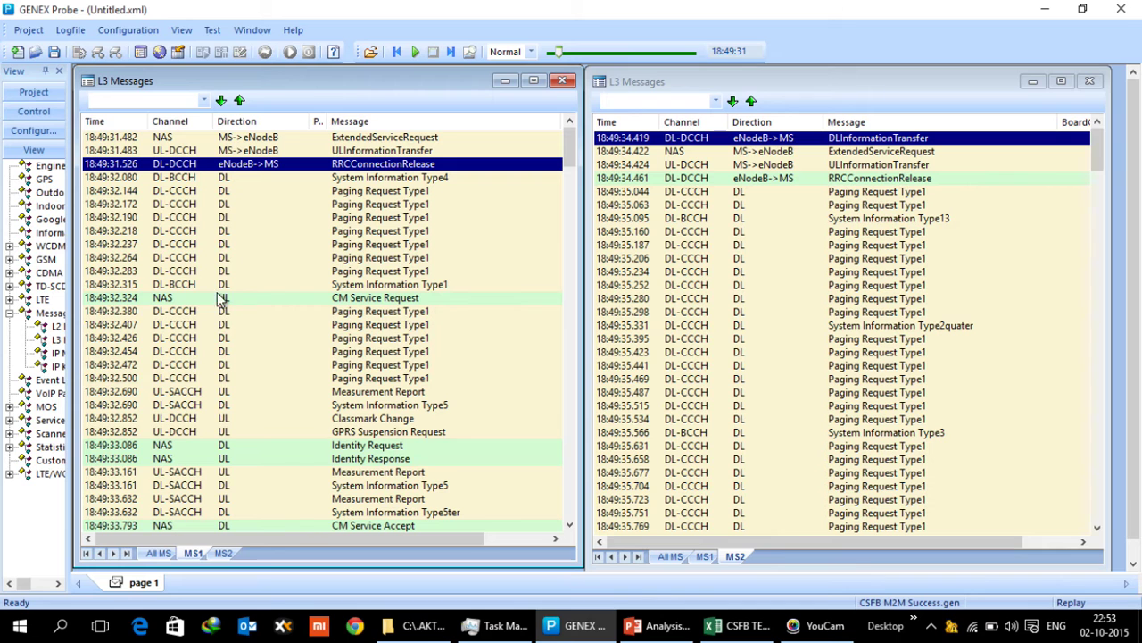
click(335, 301)
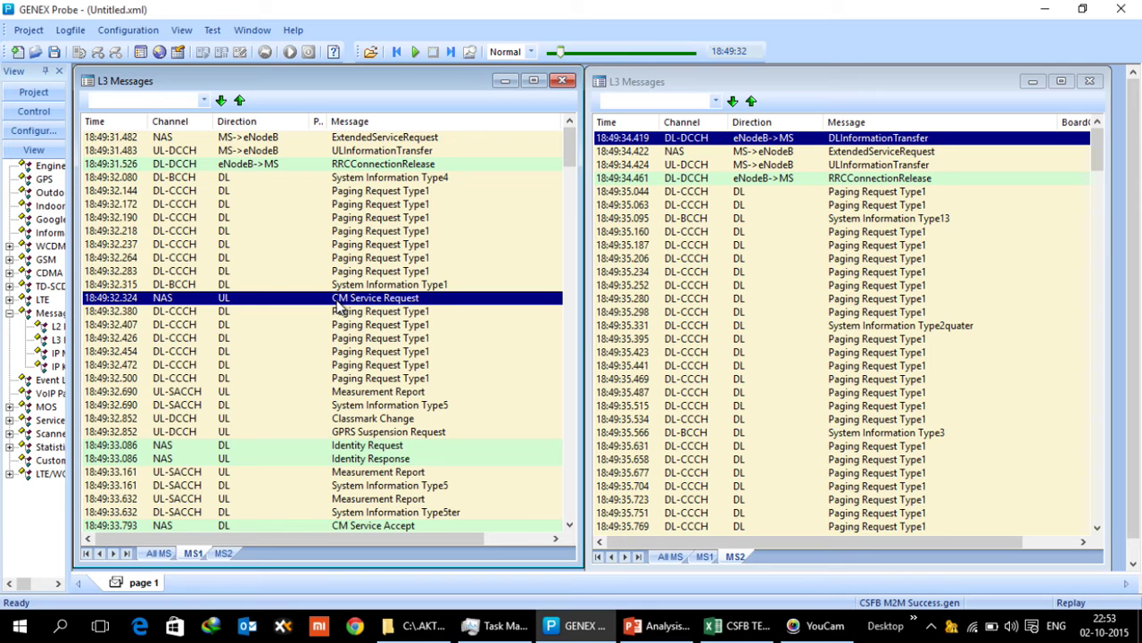
scroll(337, 305, down, 3)
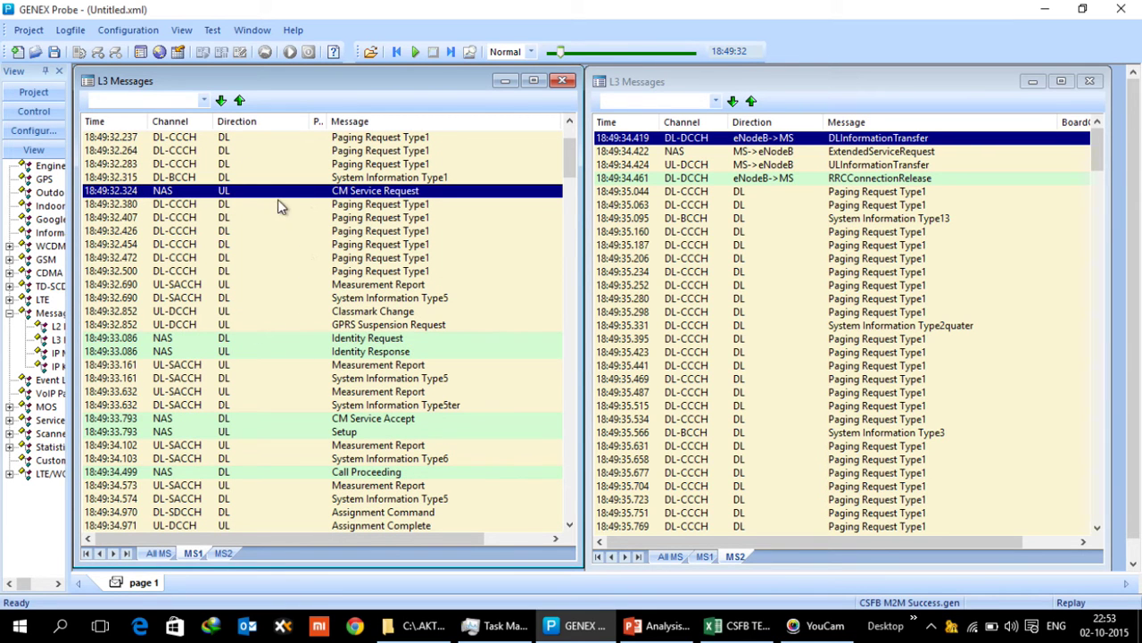
click(356, 340)
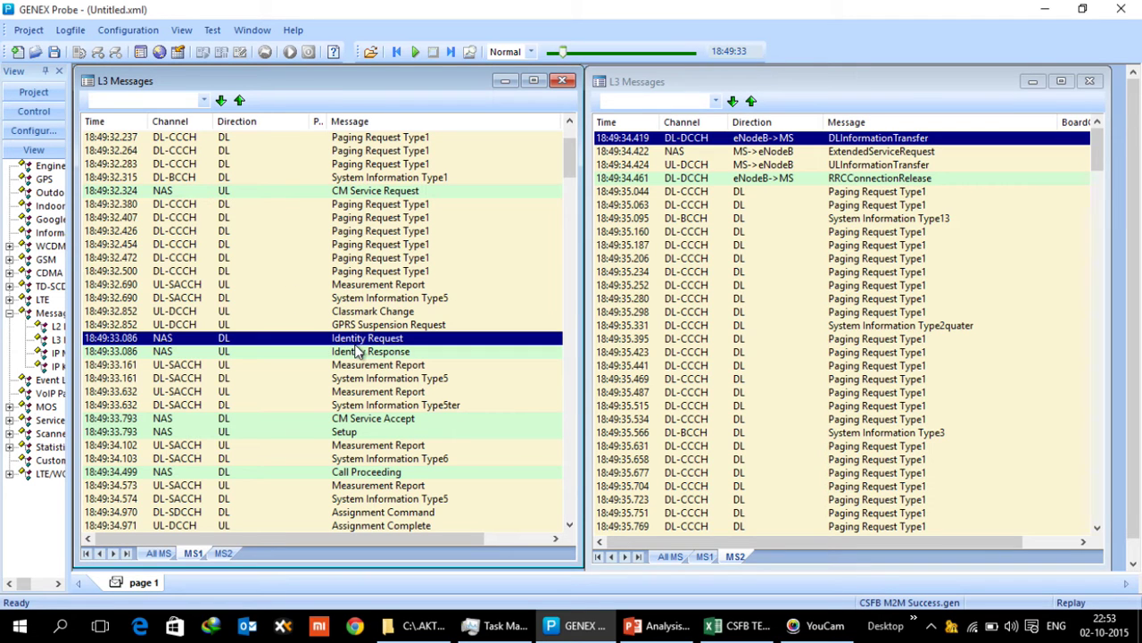
click(390, 420)
scroll(392, 421, down, 5)
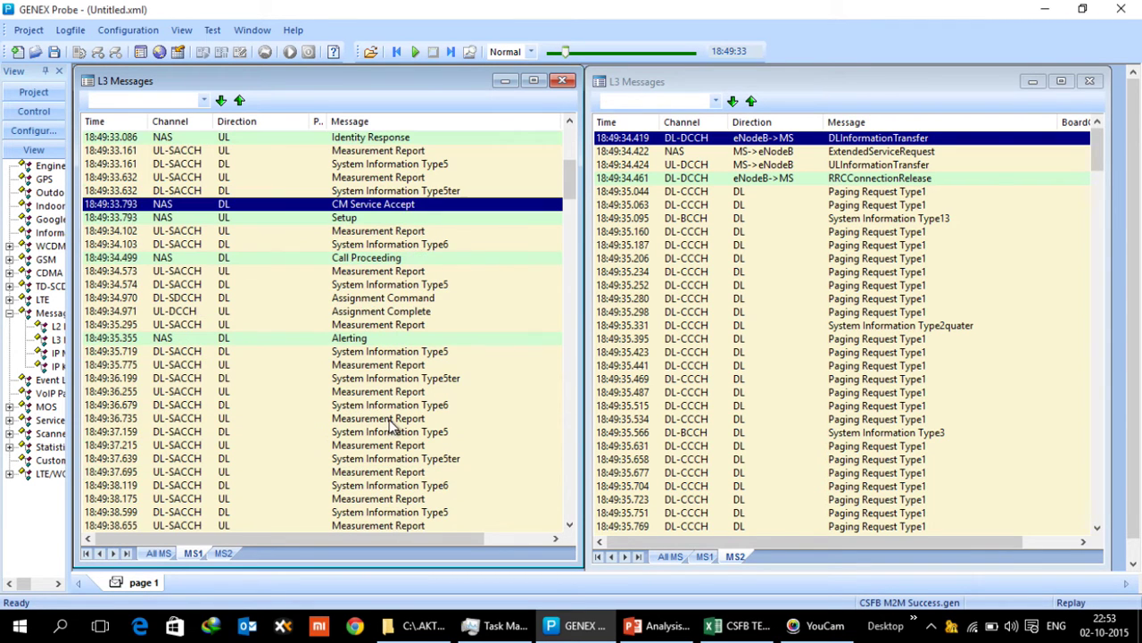
double_click(366, 224)
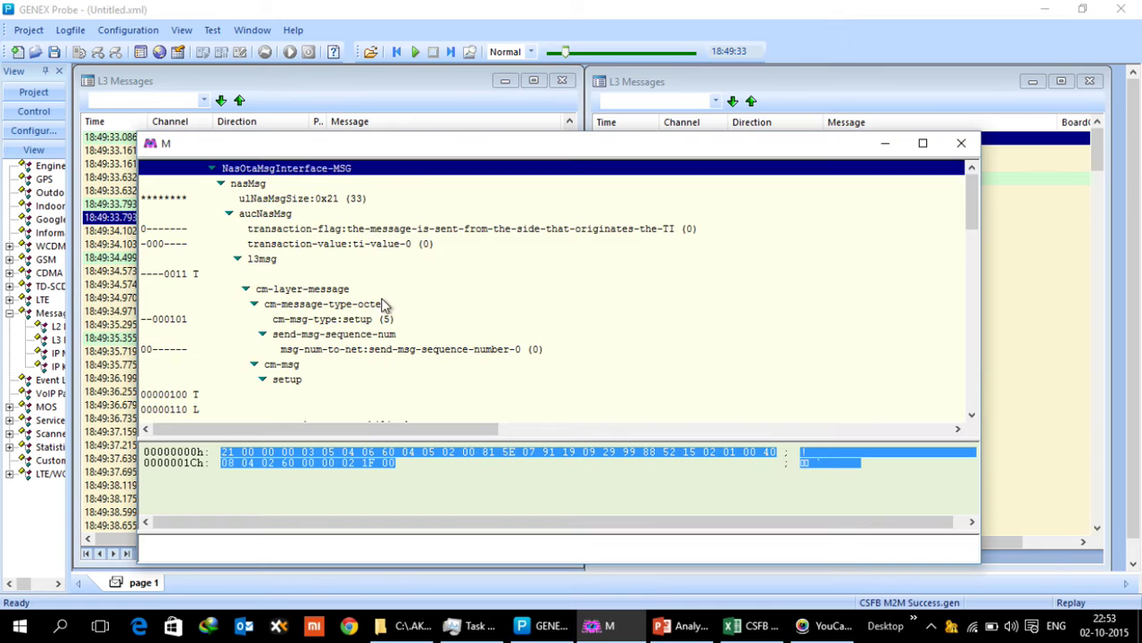
scroll(374, 343, down, 5)
scroll(374, 348, up, 5)
scroll(374, 348, down, 7)
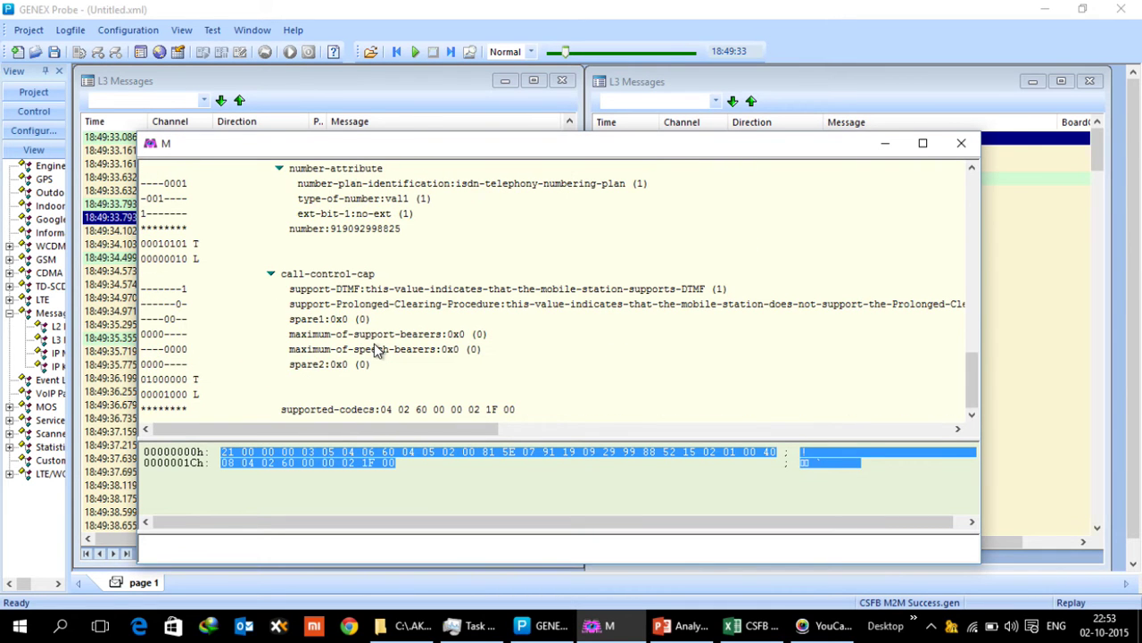
click(363, 231)
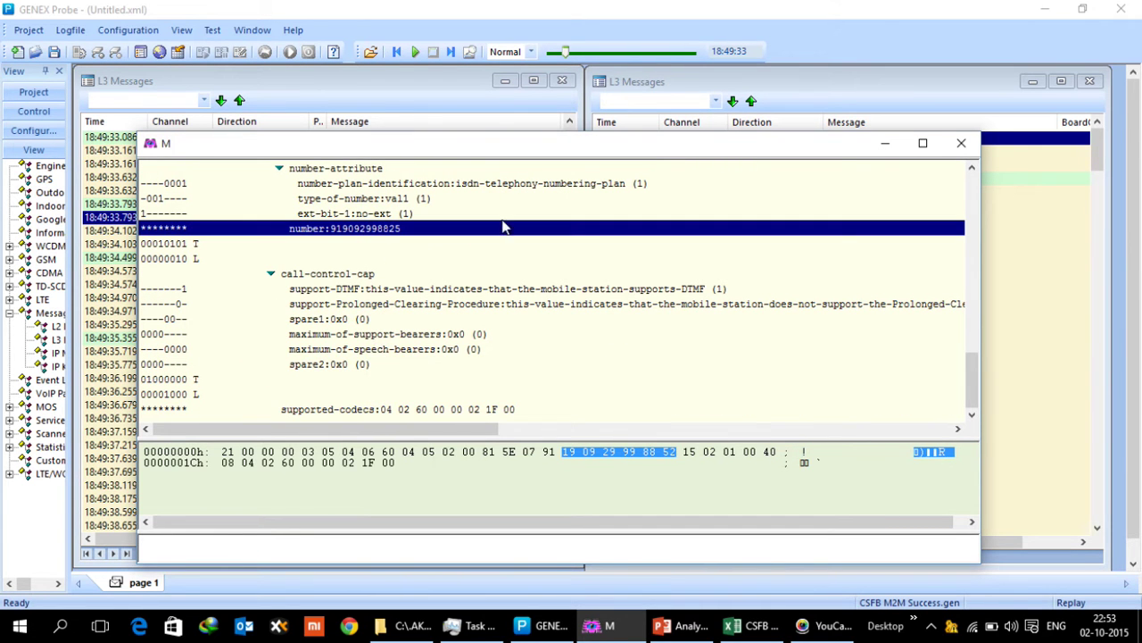
click(961, 143)
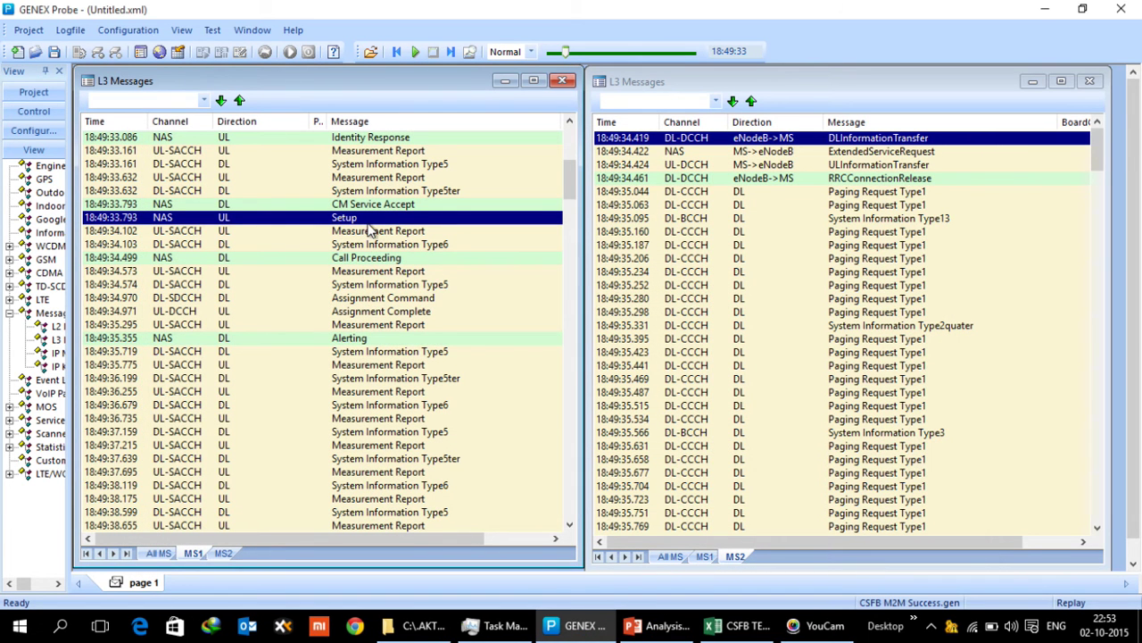
click(262, 259)
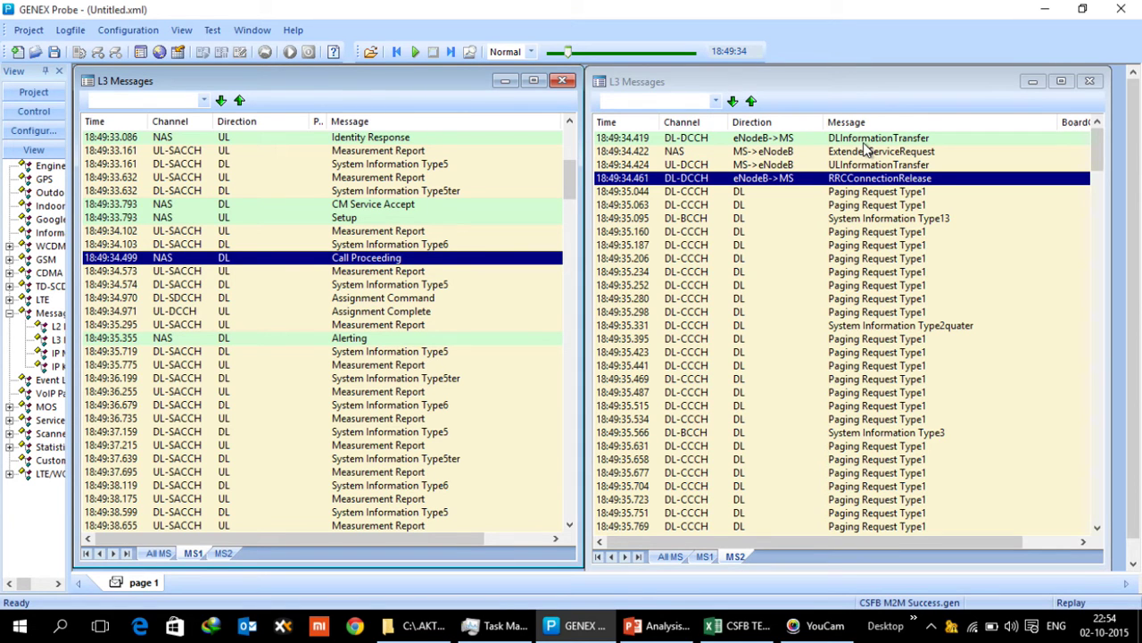
Decode MS2's ExtendedServiceRequest, check its mobile-terminating CS fallback service type, then close it
double_click(779, 158)
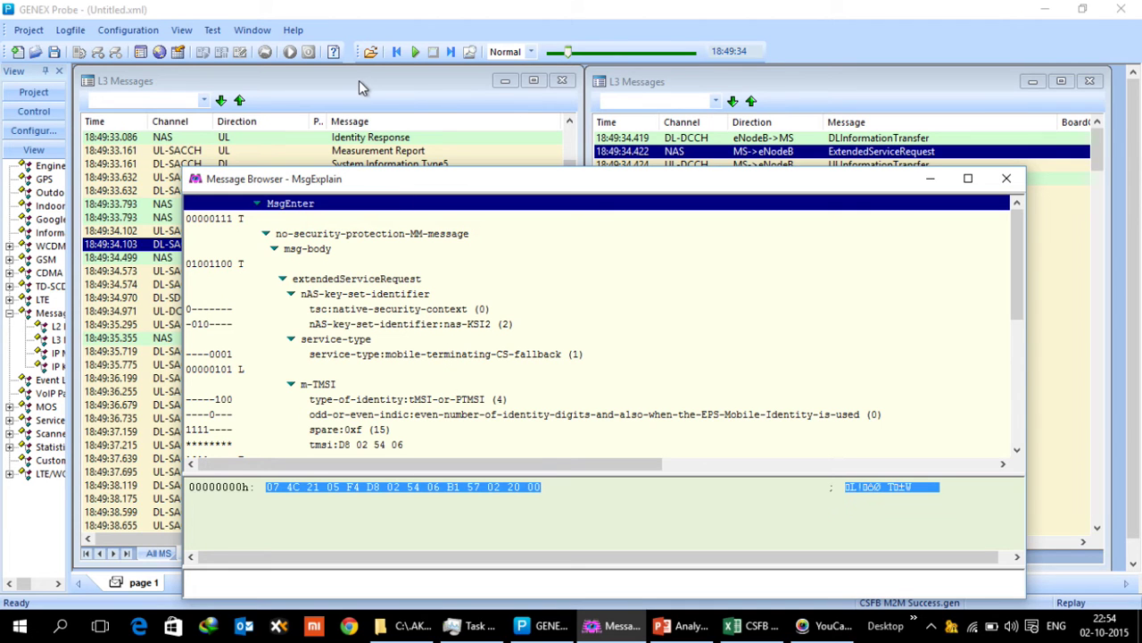
click(535, 356)
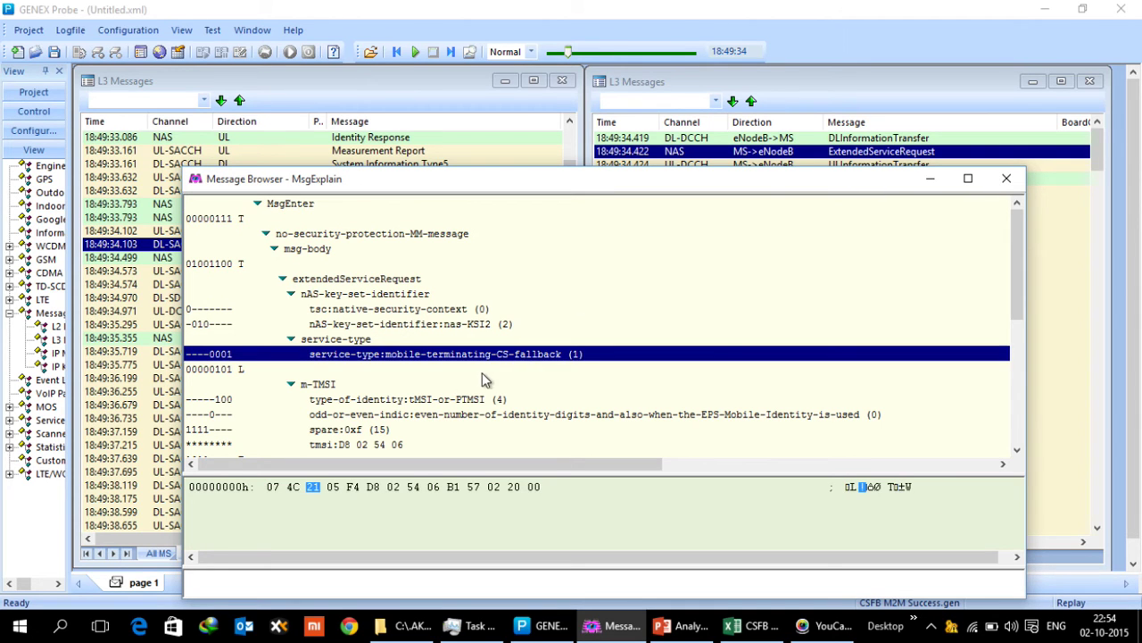
click(1007, 182)
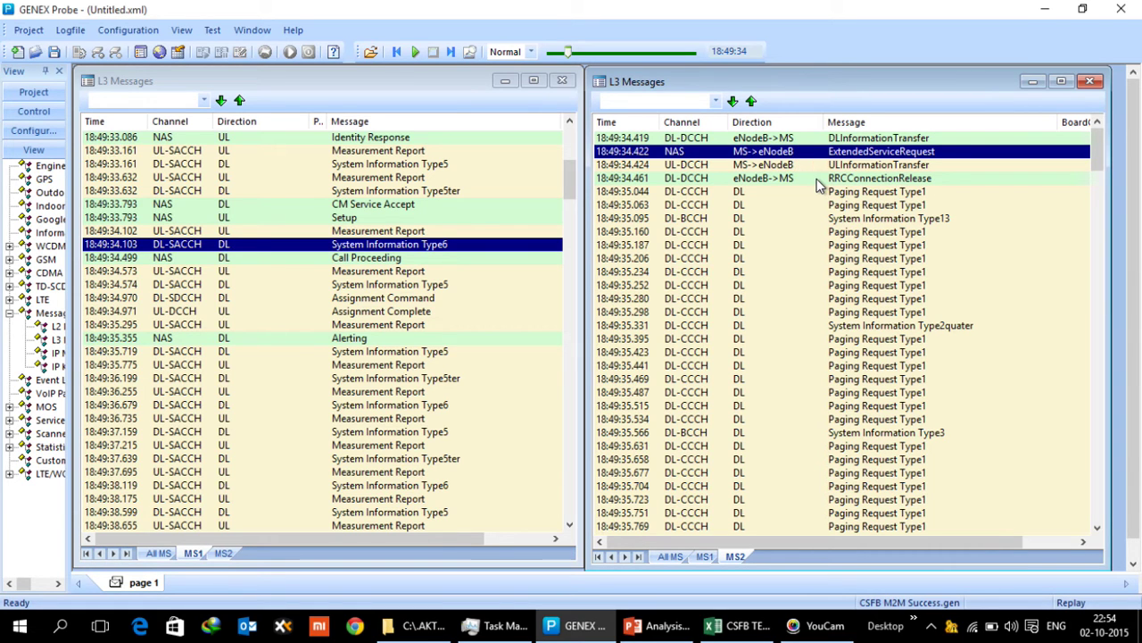
double_click(816, 178)
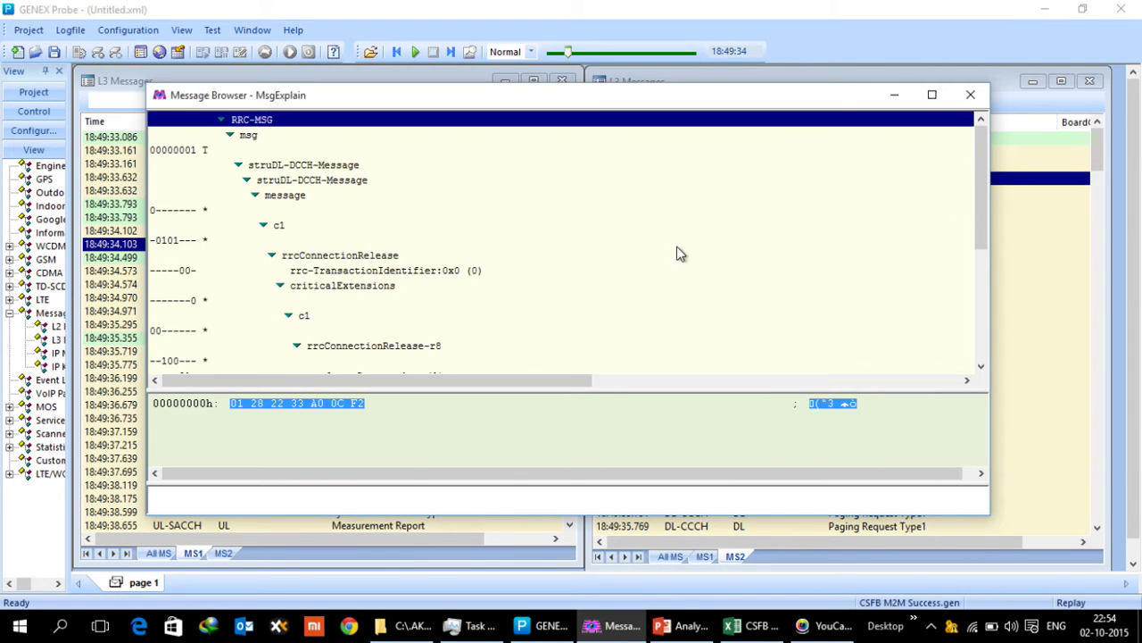
scroll(676, 254, down, 5)
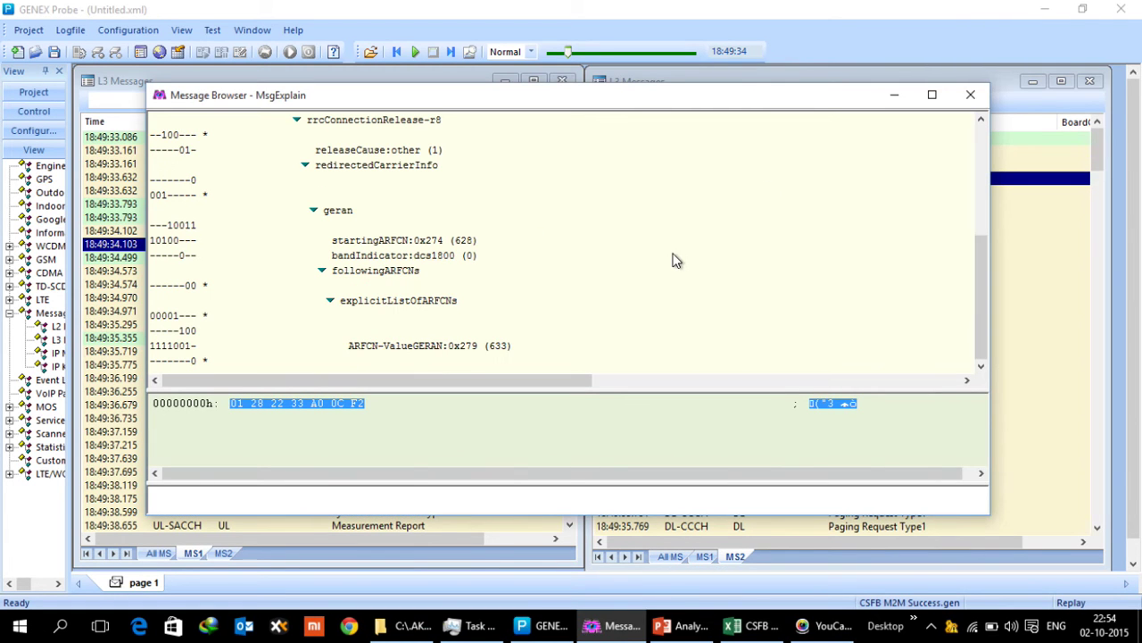
click(498, 352)
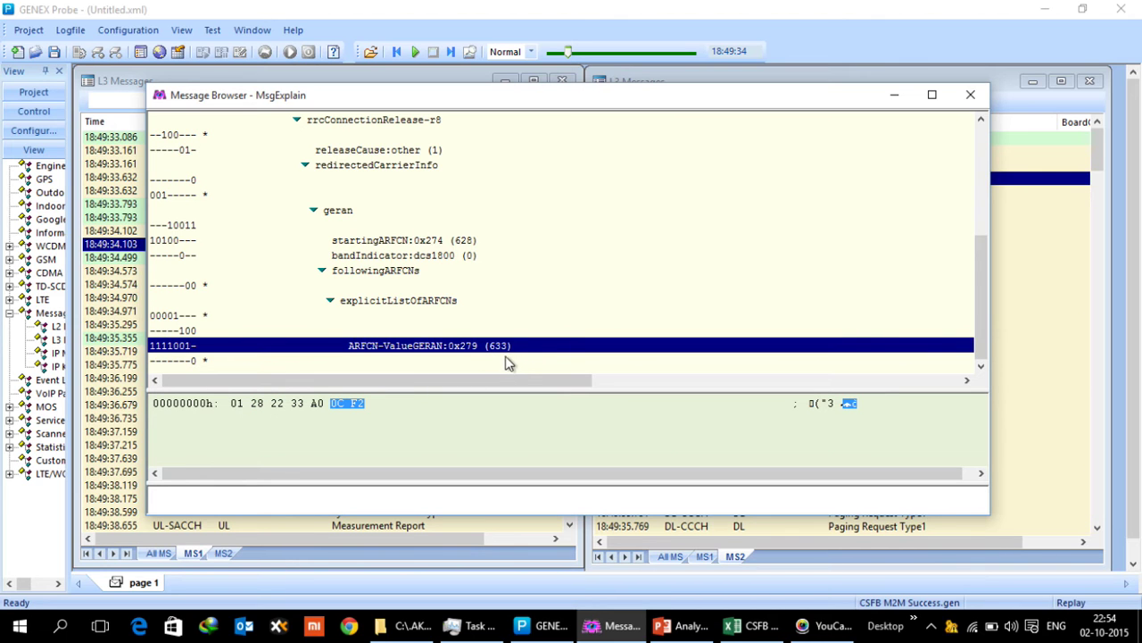
click(972, 96)
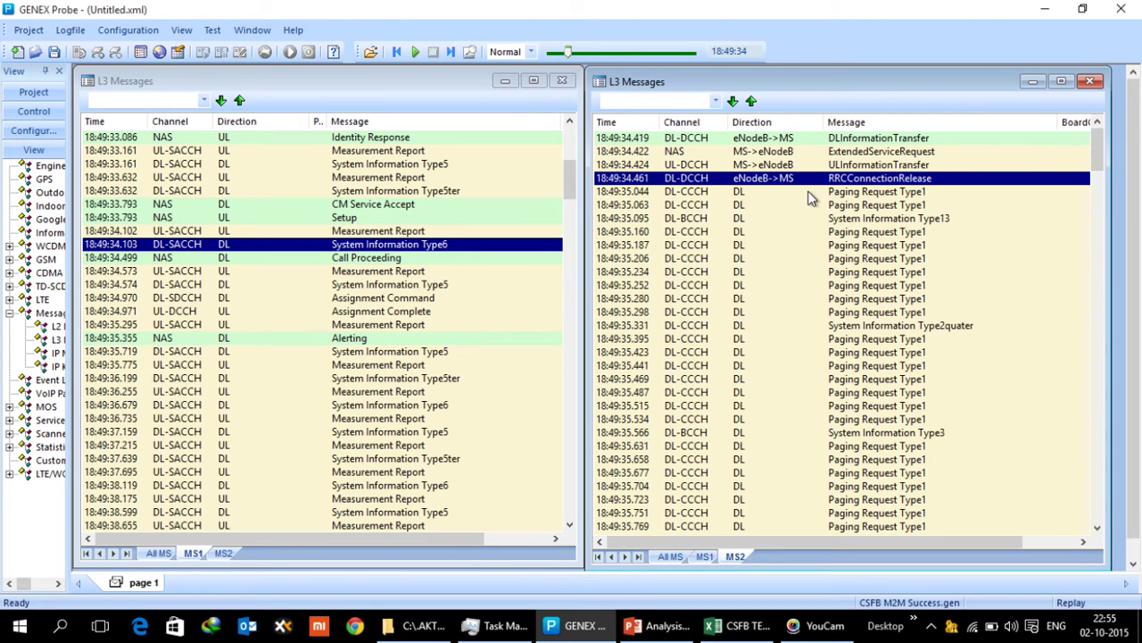
scroll(696, 317, down, 10)
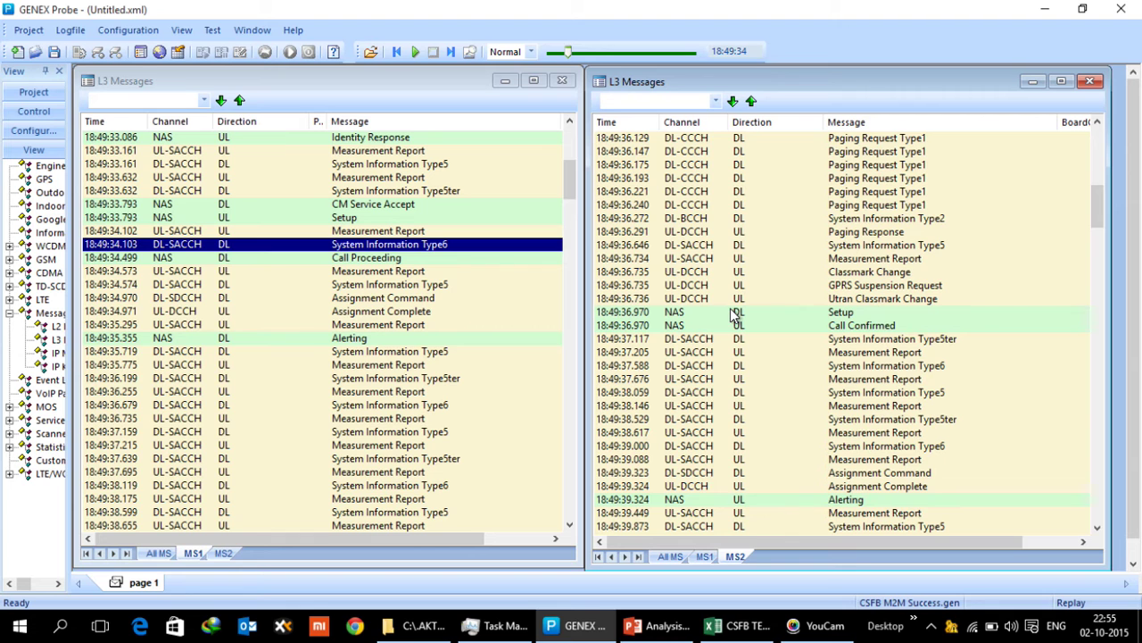
Locate MS1's Call Proceeding and Alerting messages in its L3 log
scroll(789, 223, up, 10)
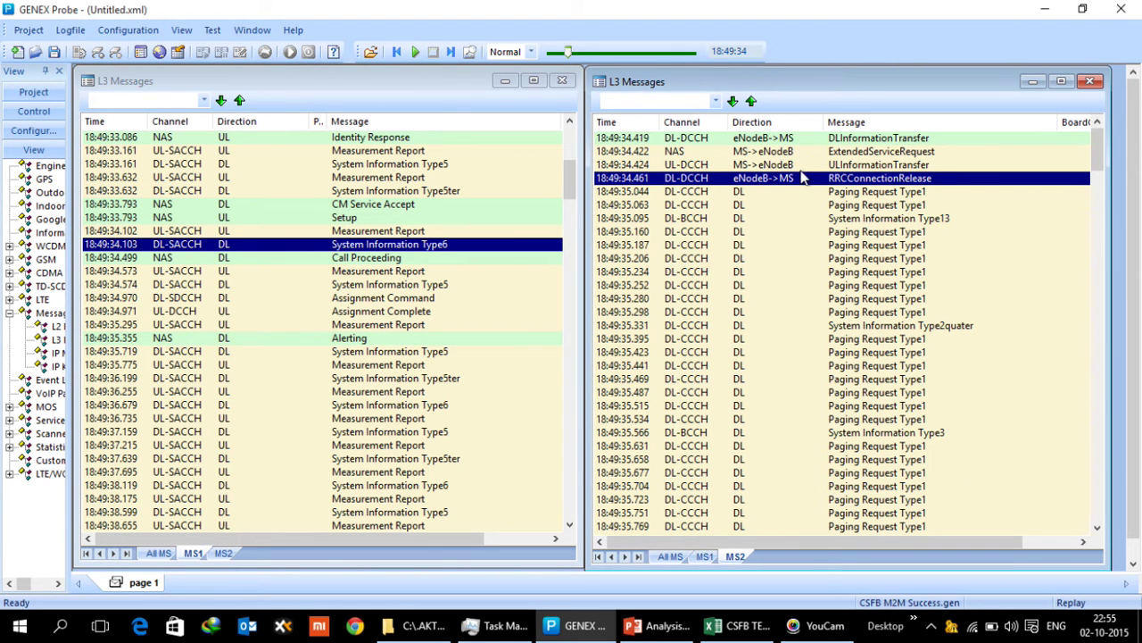
click(411, 257)
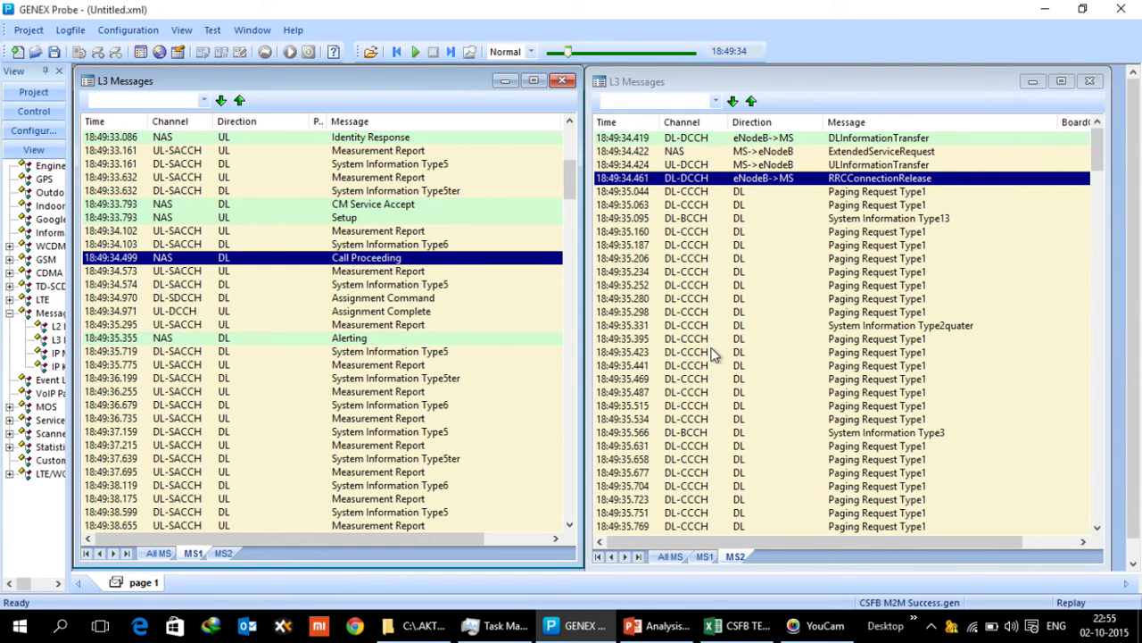
click(468, 337)
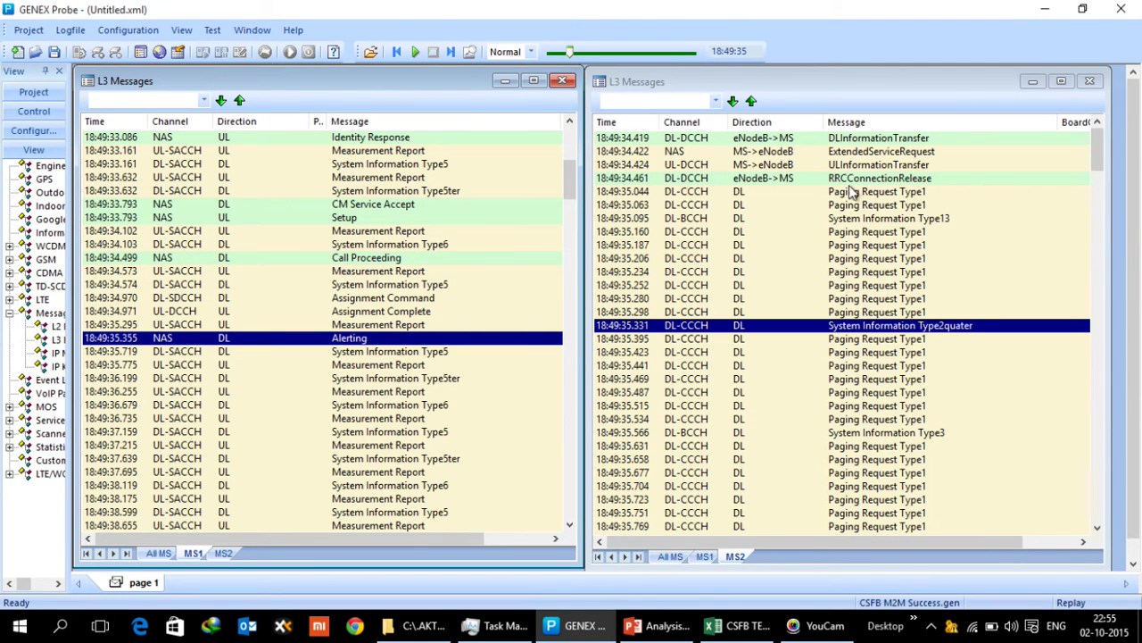
Sync to MS2's 18:49:34.461 RRCConnectionRelease, then step to its Setup and Alerting messages
click(849, 180)
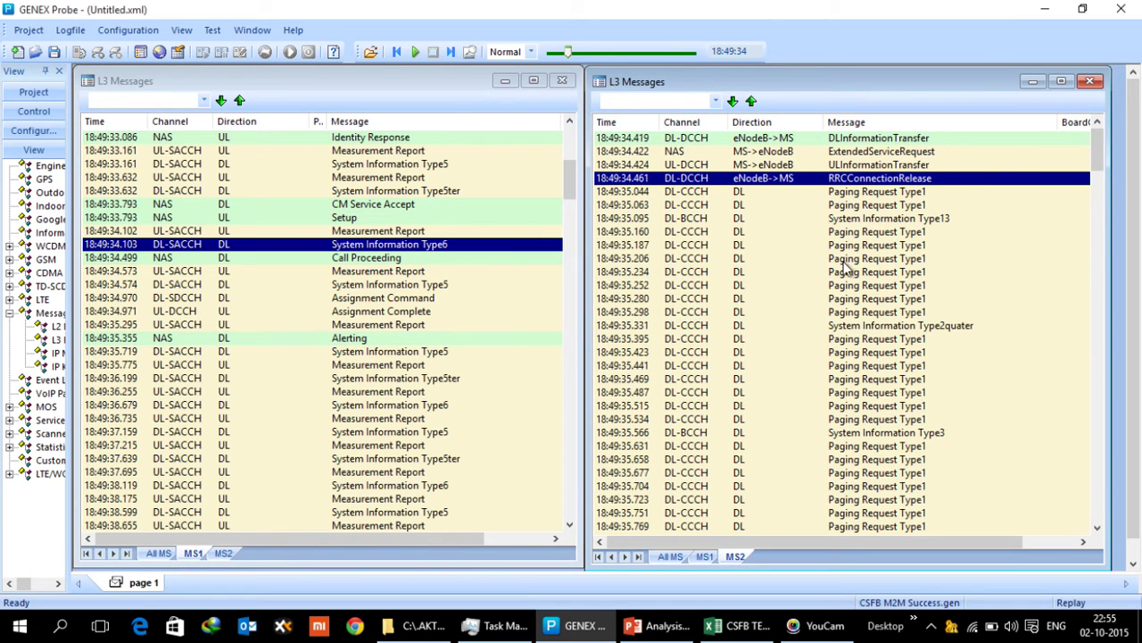
scroll(848, 272, down, 10)
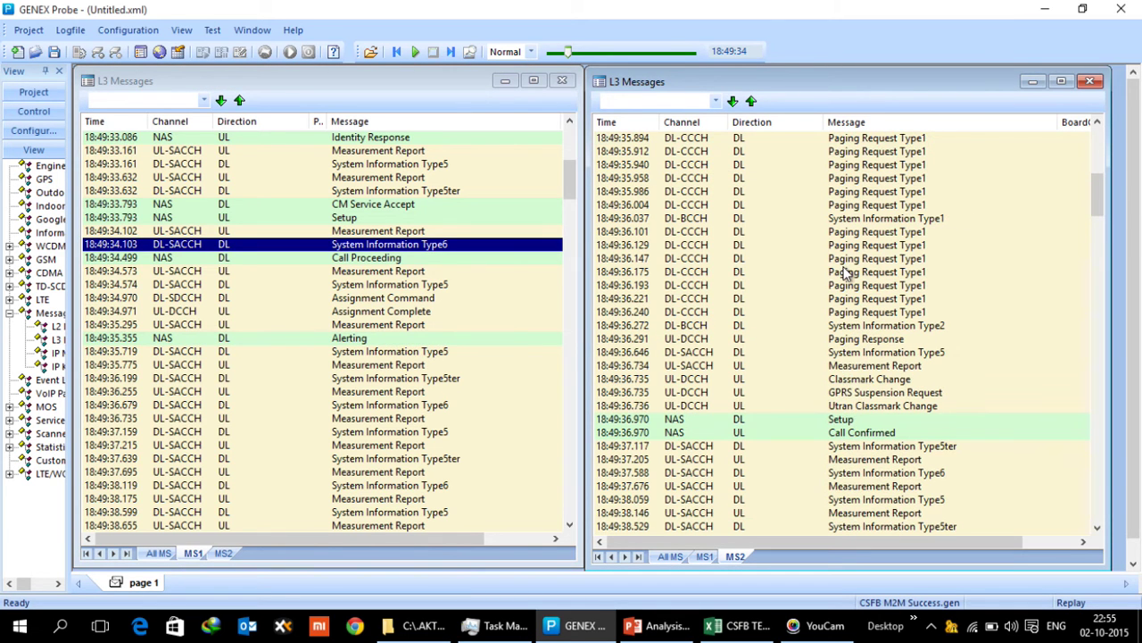
click(799, 424)
scroll(801, 432, down, 5)
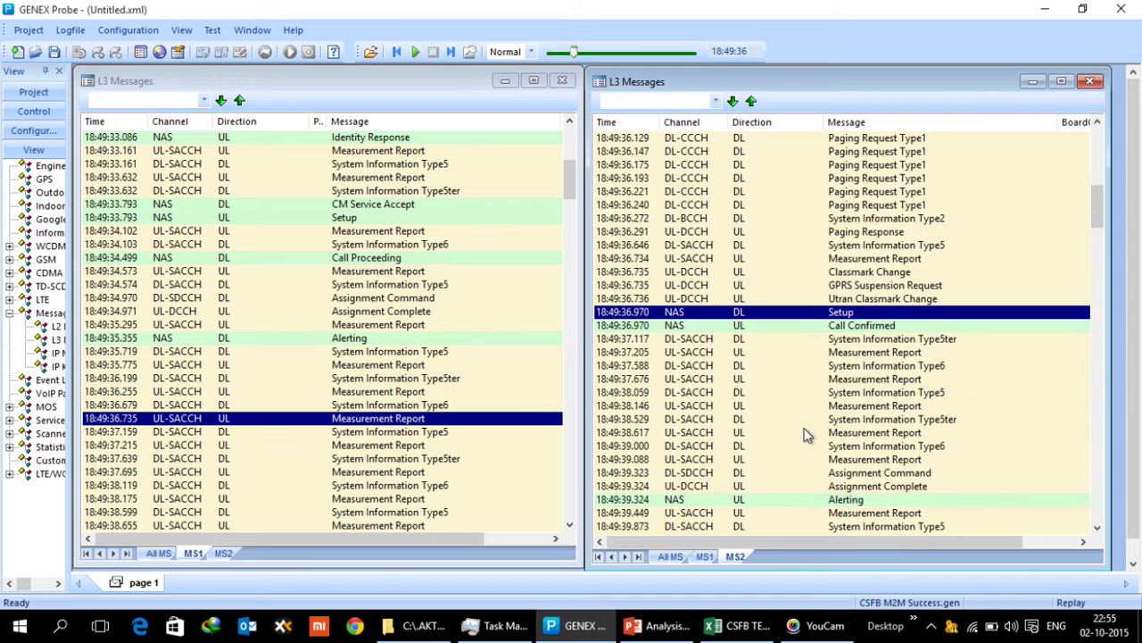
click(797, 392)
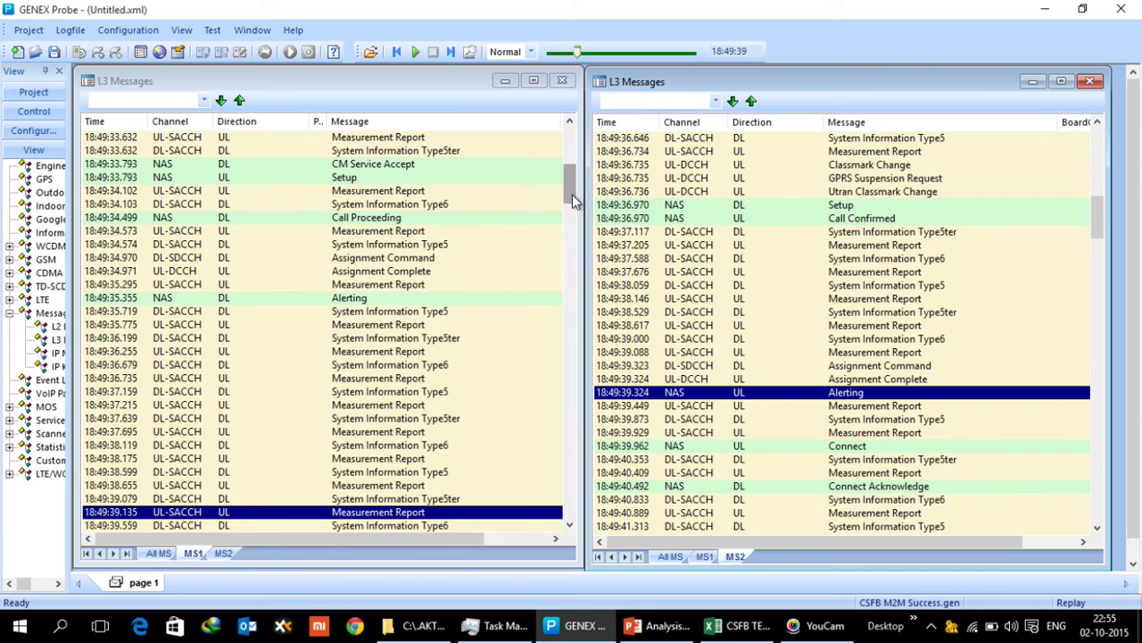
drag(572, 194, 568, 145)
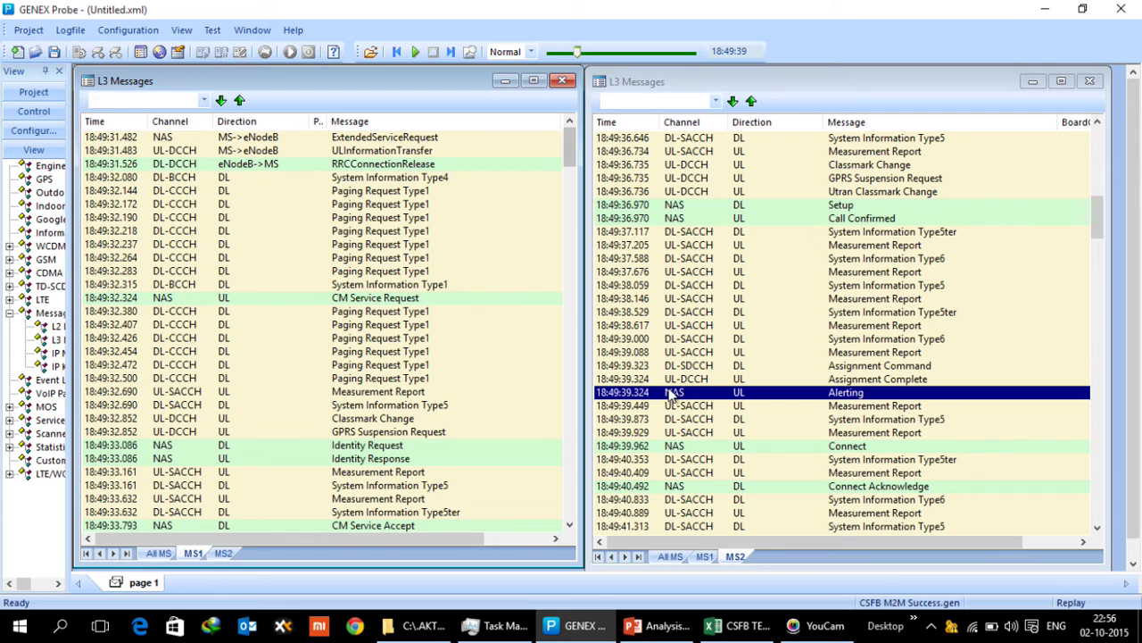
mouse_move(754, 631)
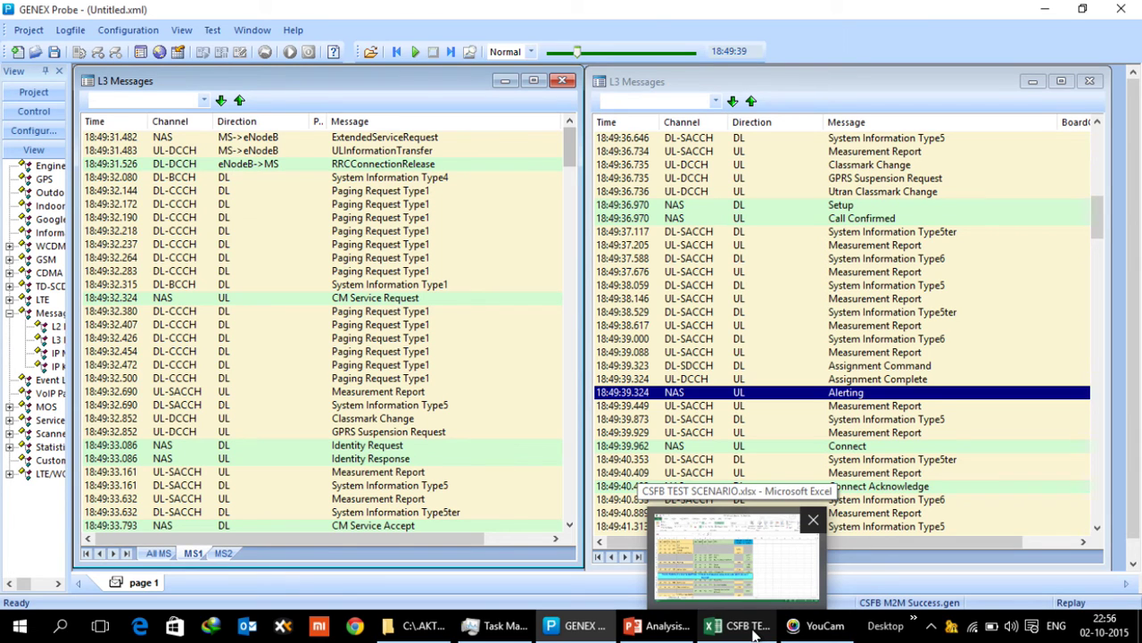
Bring up the CSFB TEST SCENARIO workbook and highlight the UE1, UE2 timestamp and Sec Delay headers
click(754, 627)
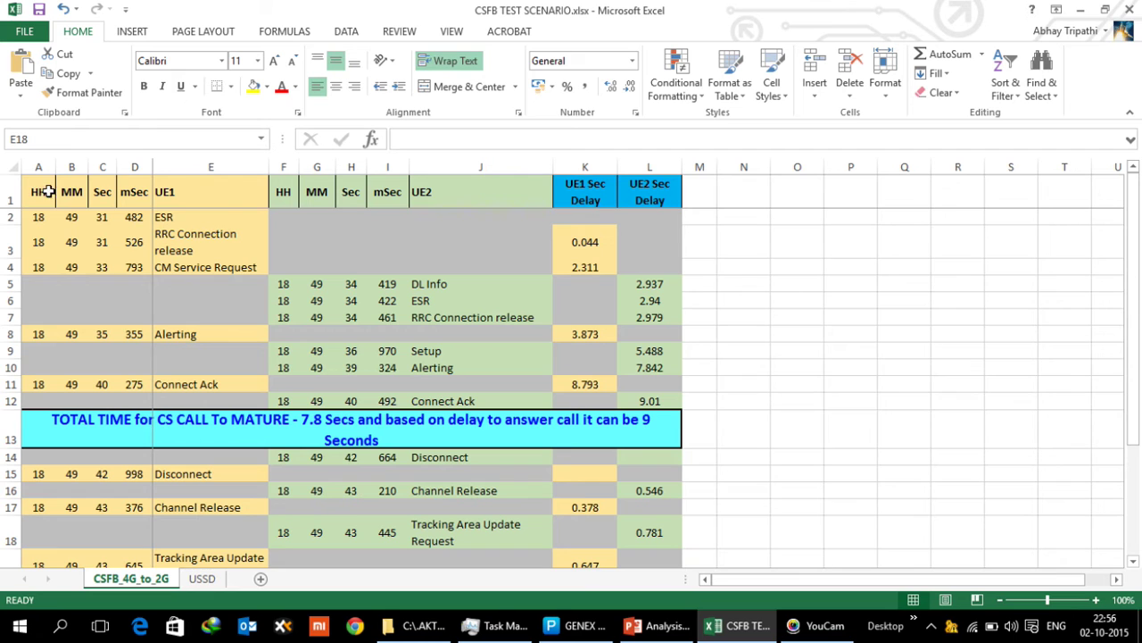
drag(202, 191, 44, 265)
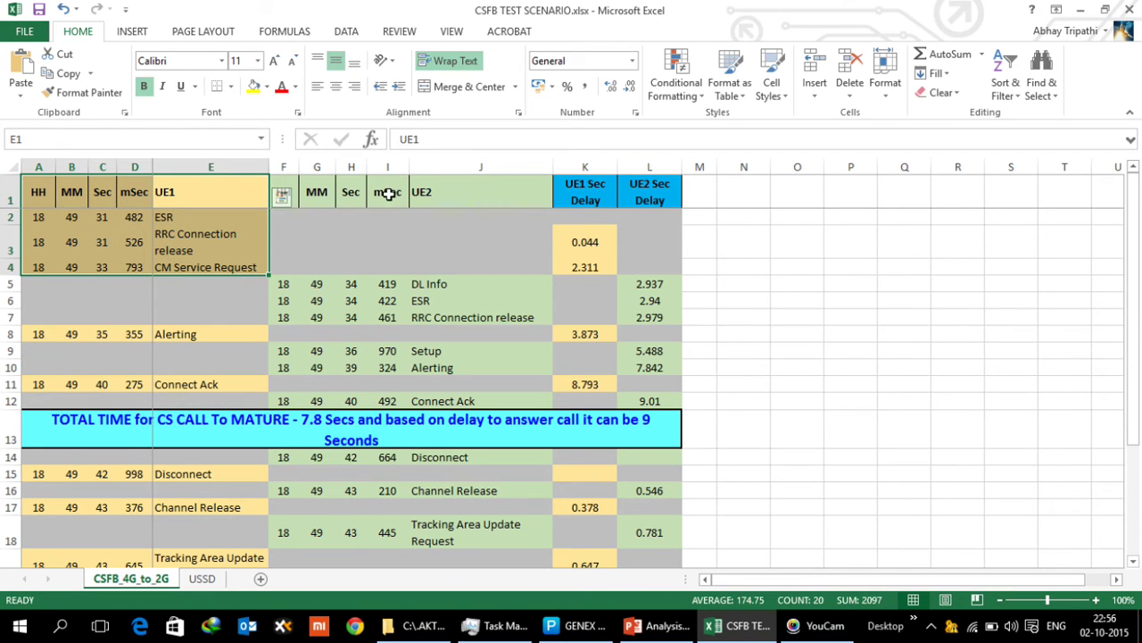
drag(314, 191, 671, 198)
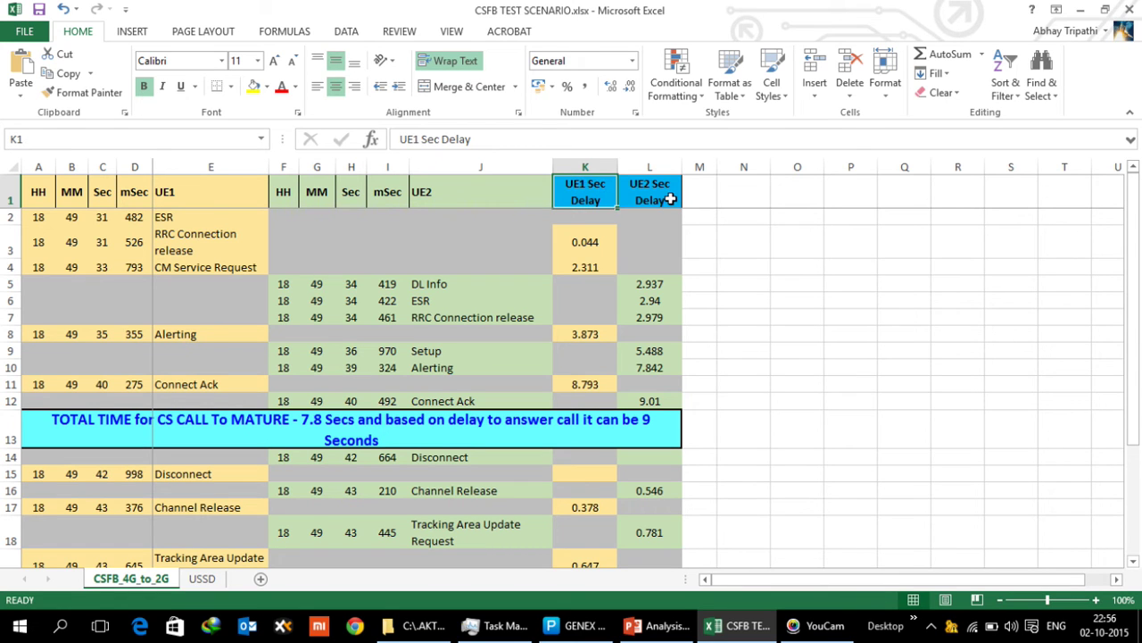
click(671, 198)
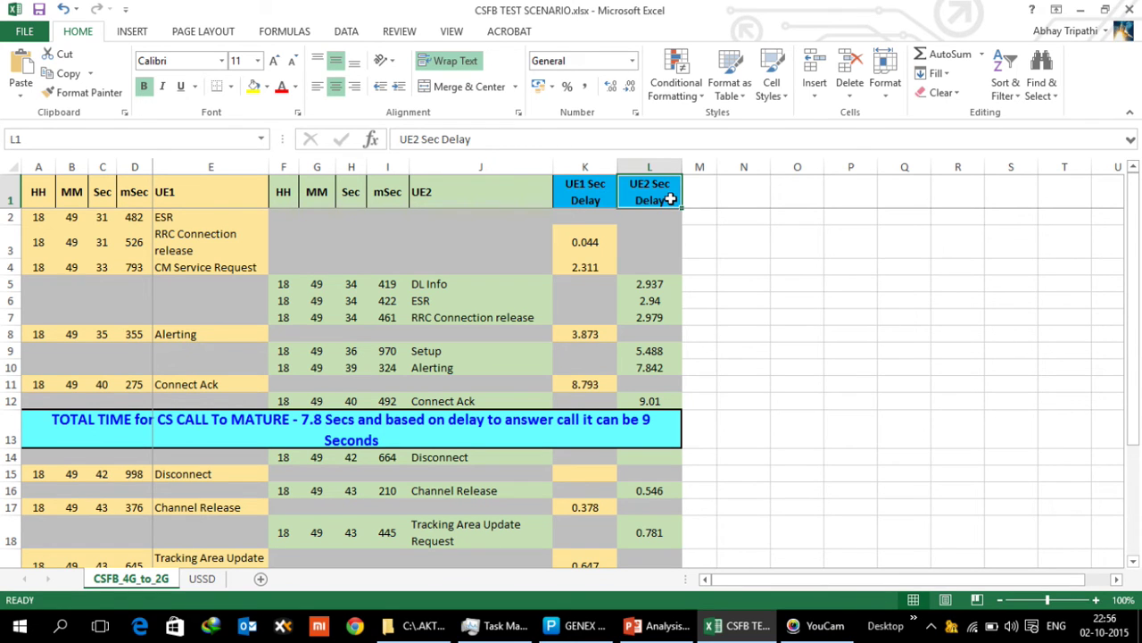
Highlight UE1's ESR entry with its 482 ms timestamp and the following RRC Connection release
click(165, 217)
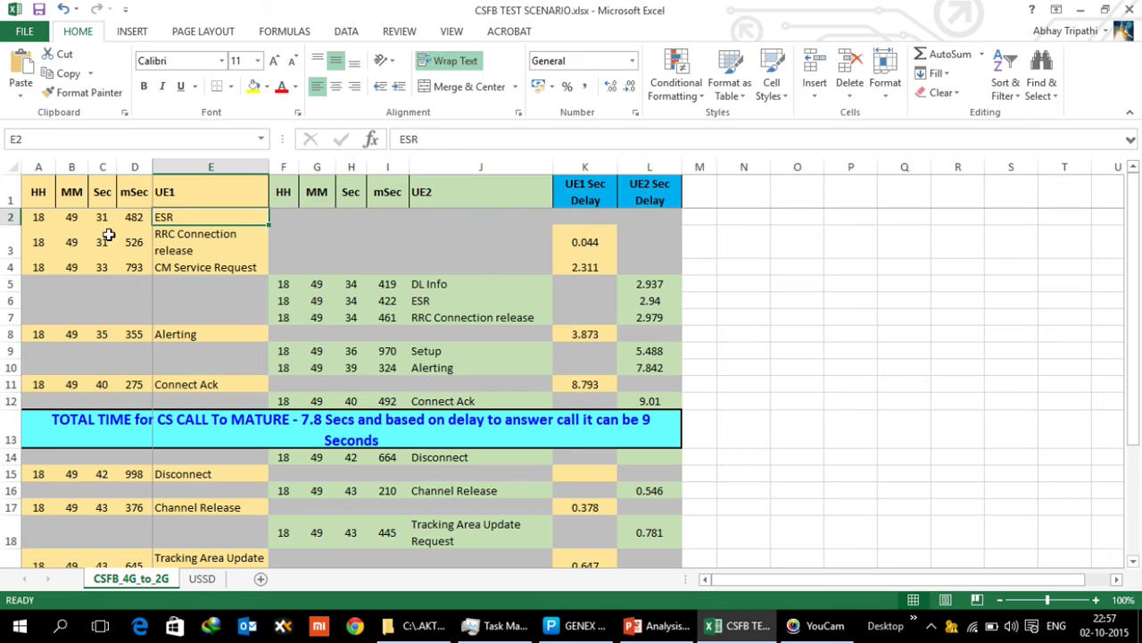
click(134, 219)
click(200, 234)
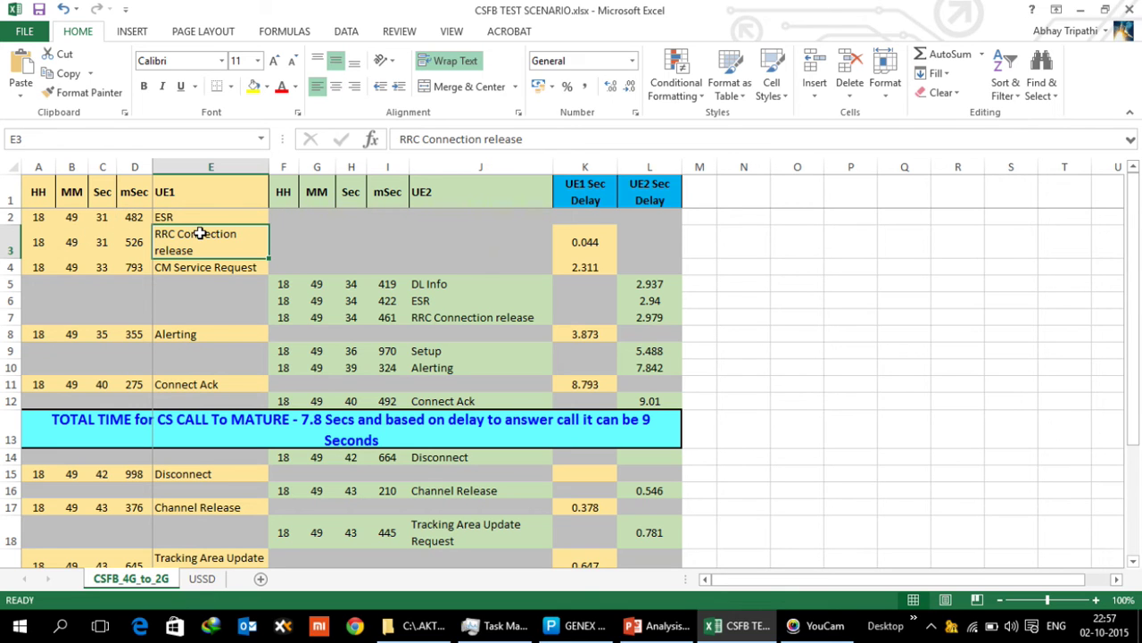
drag(200, 220, 200, 241)
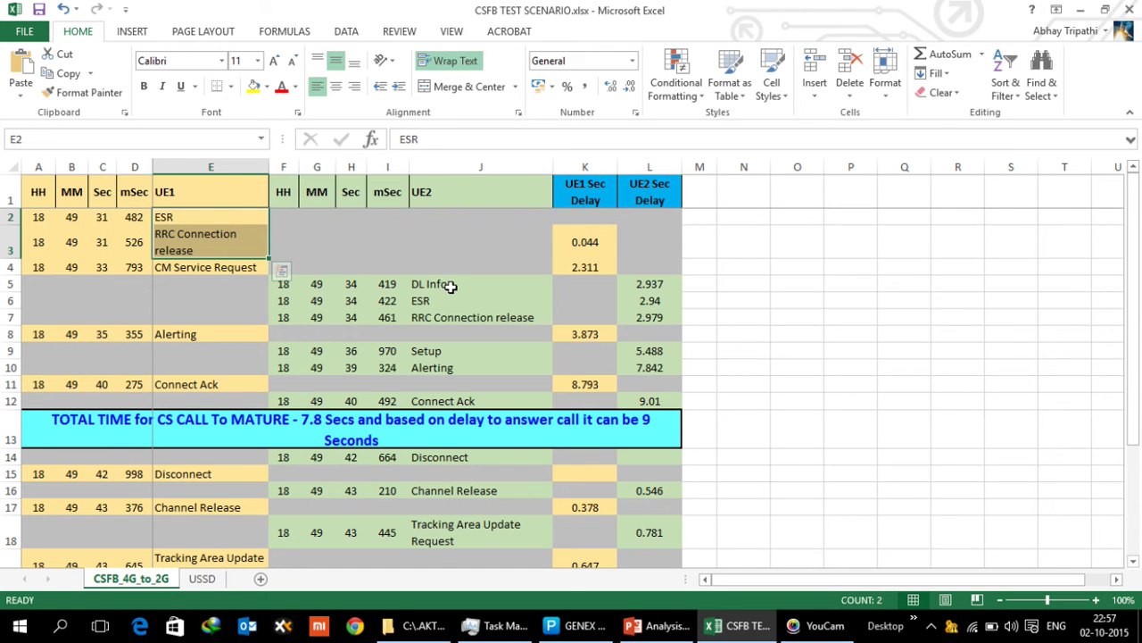
Point out UE2's DL Info to RRC release, UE1's Alerting, Connect Ack and the total CS call-time note
drag(444, 289, 457, 318)
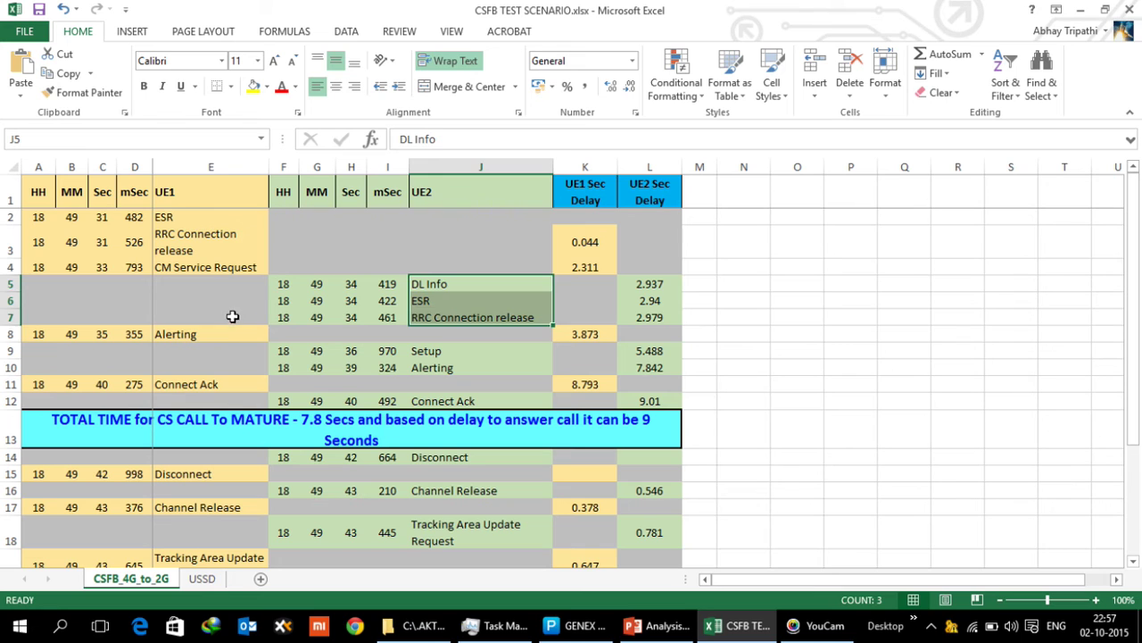
click(204, 335)
click(211, 382)
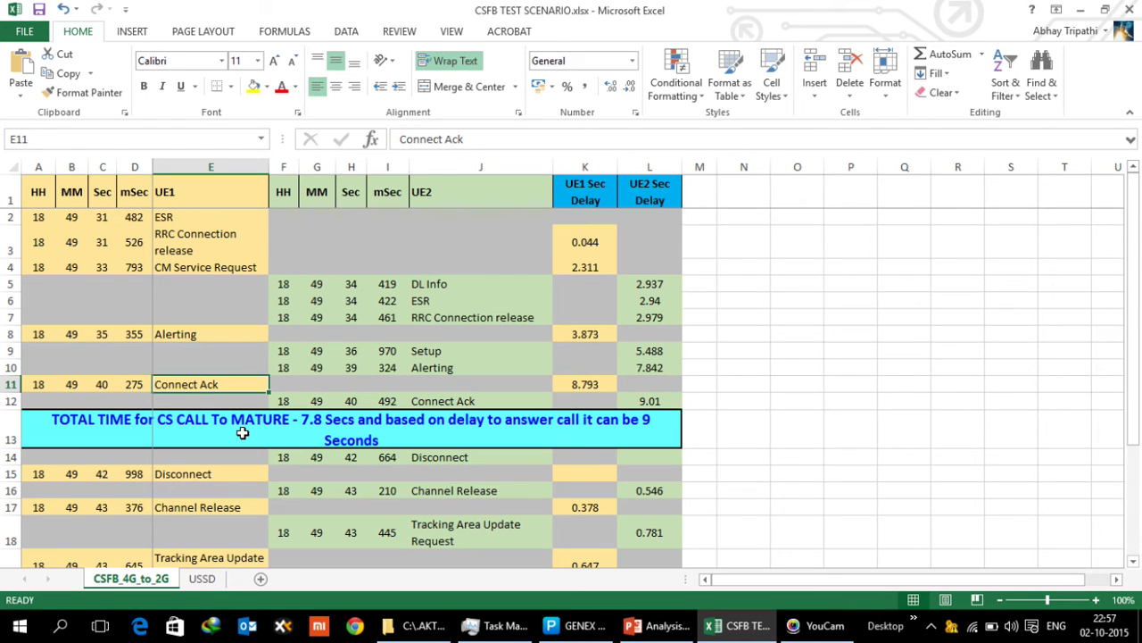
click(240, 433)
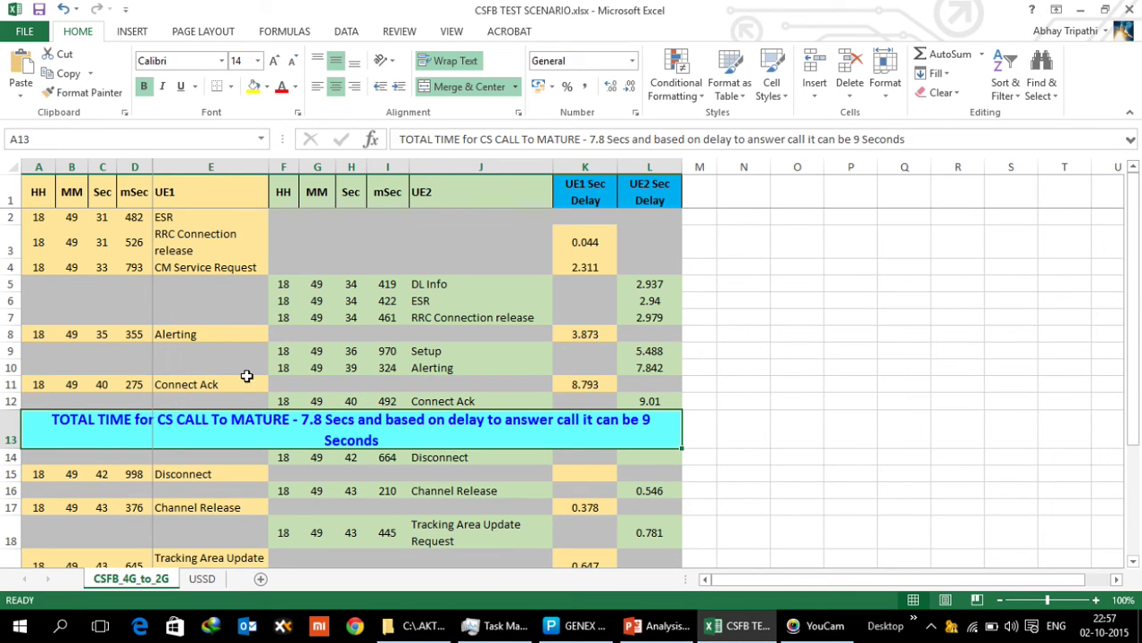
Check the 8.793 s, 9.01 s and 7.842 s delay formulas and total-time banner, then return to GENEX Probe
click(580, 386)
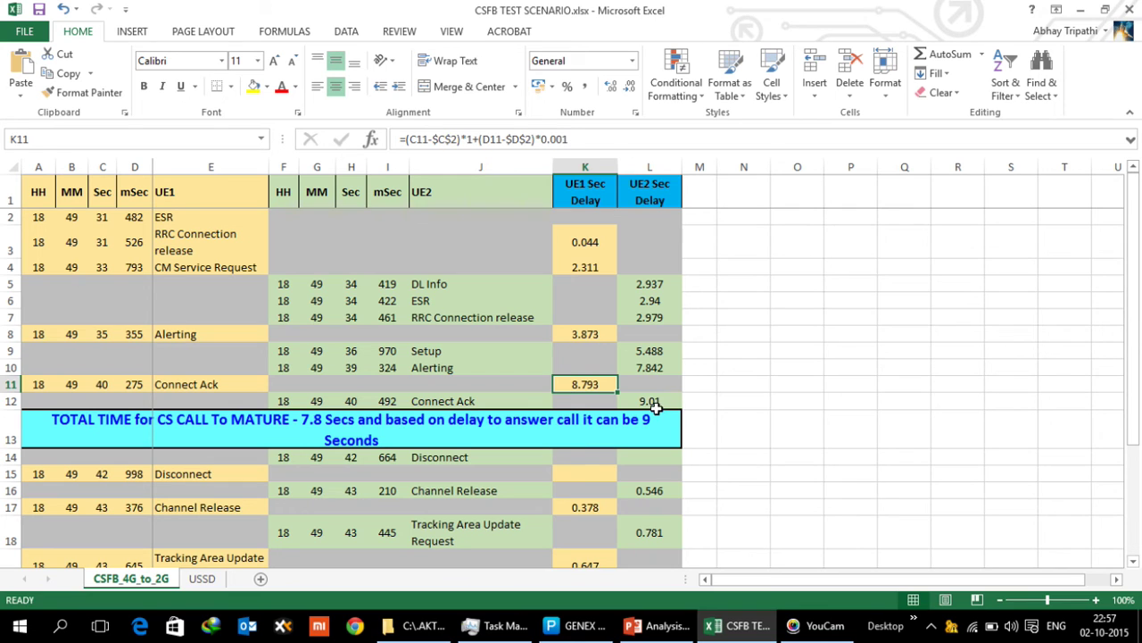
click(654, 404)
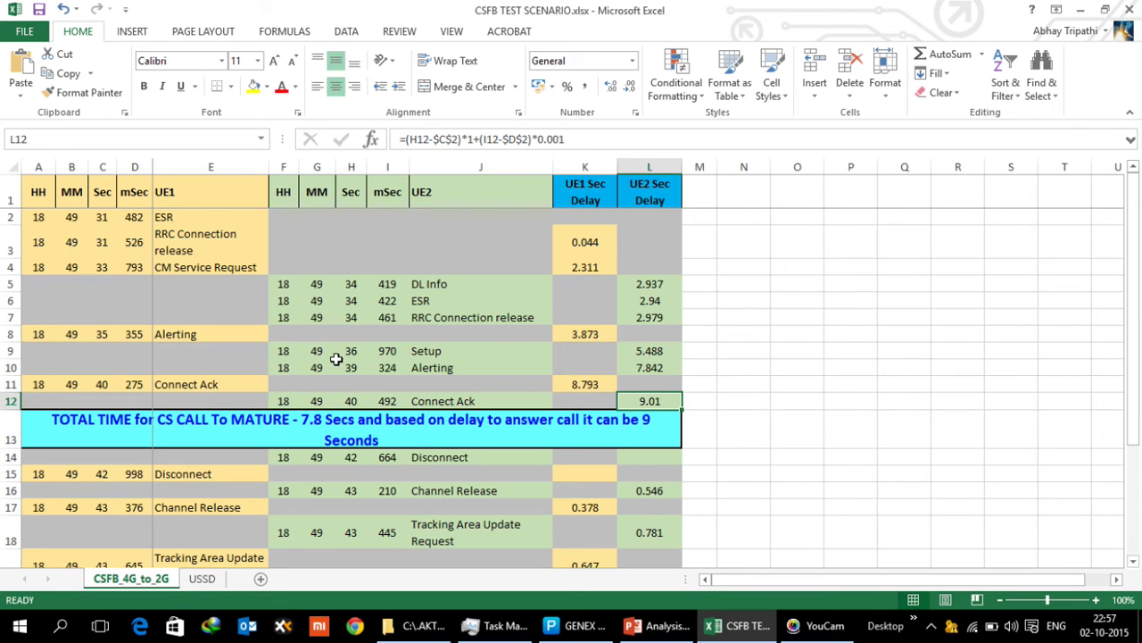
click(660, 370)
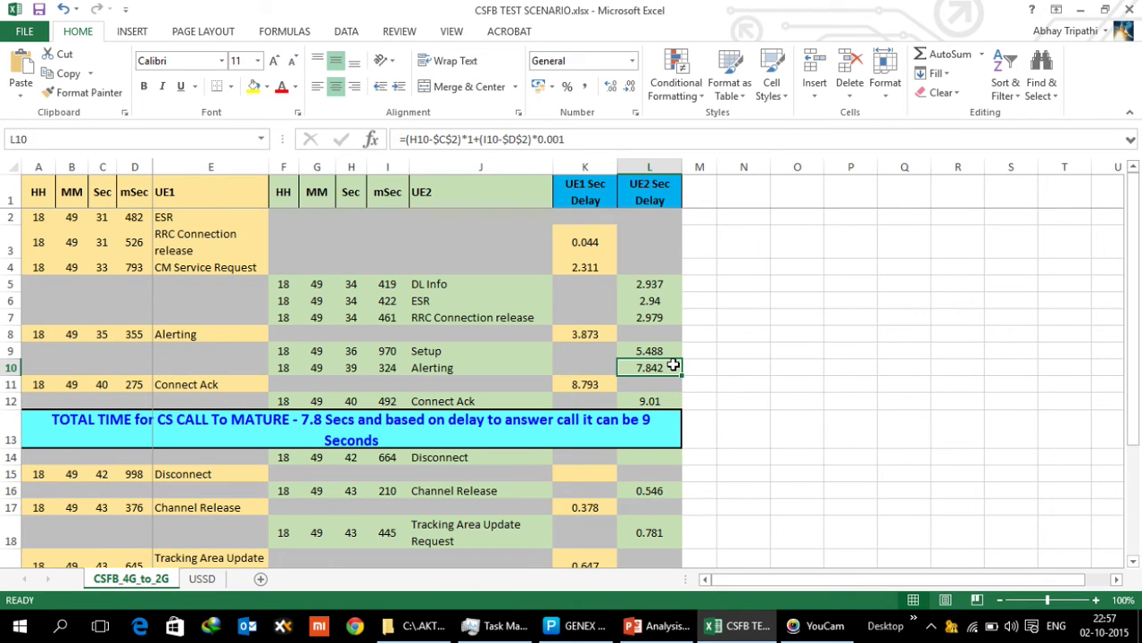
click(347, 425)
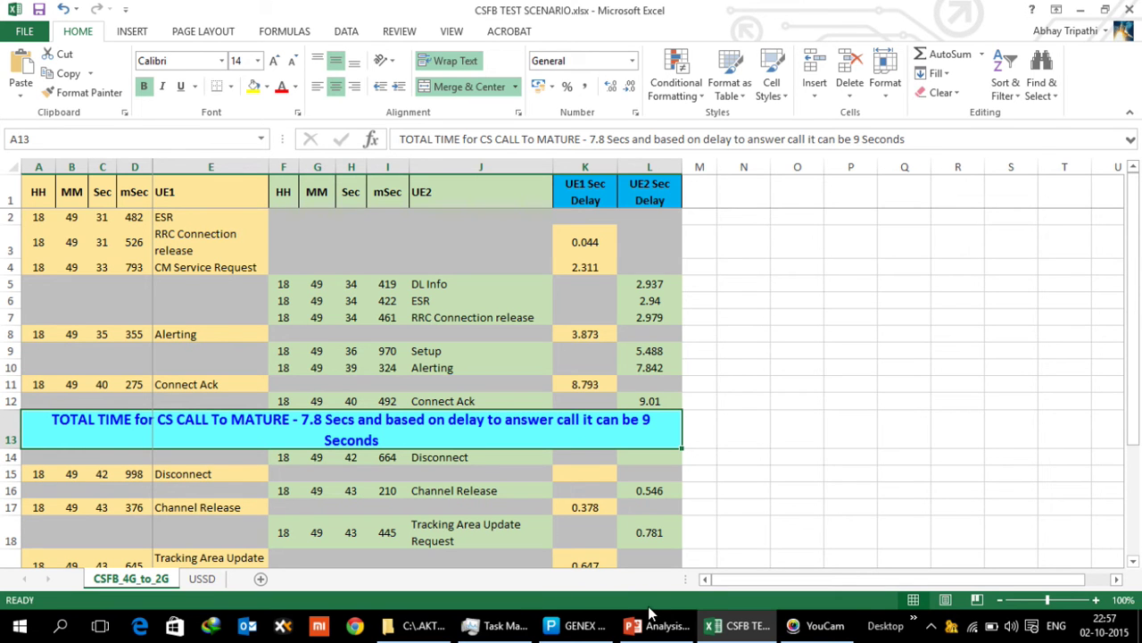
click(561, 628)
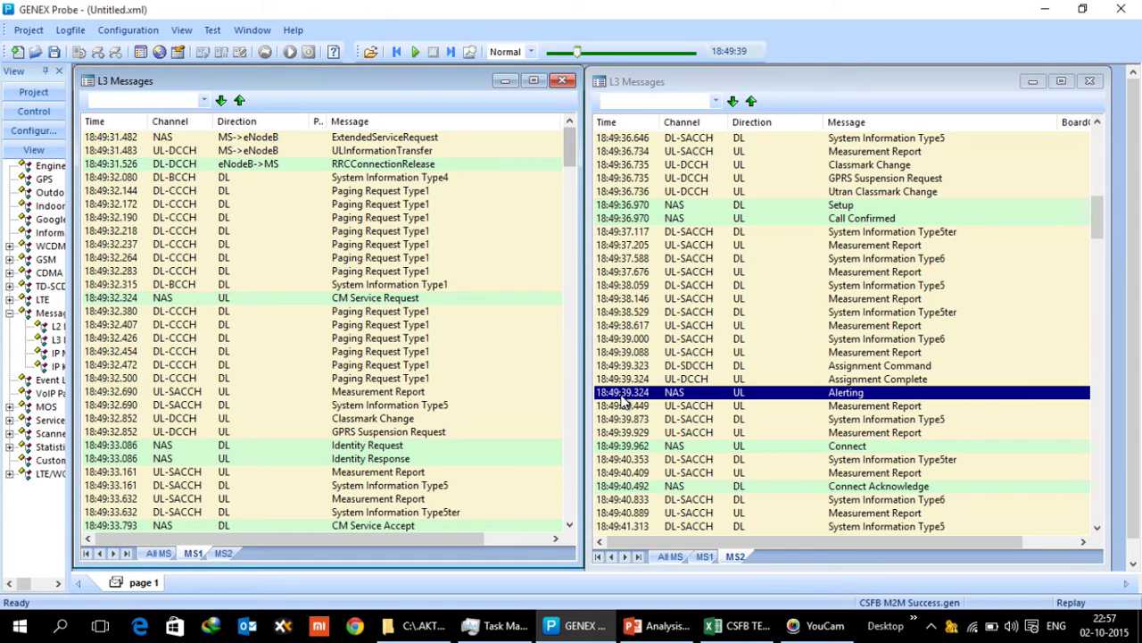
In MS2's log, step through Connect Acknowledge and Disconnect, then decode the 18:49:43.210 Channel Release
click(903, 488)
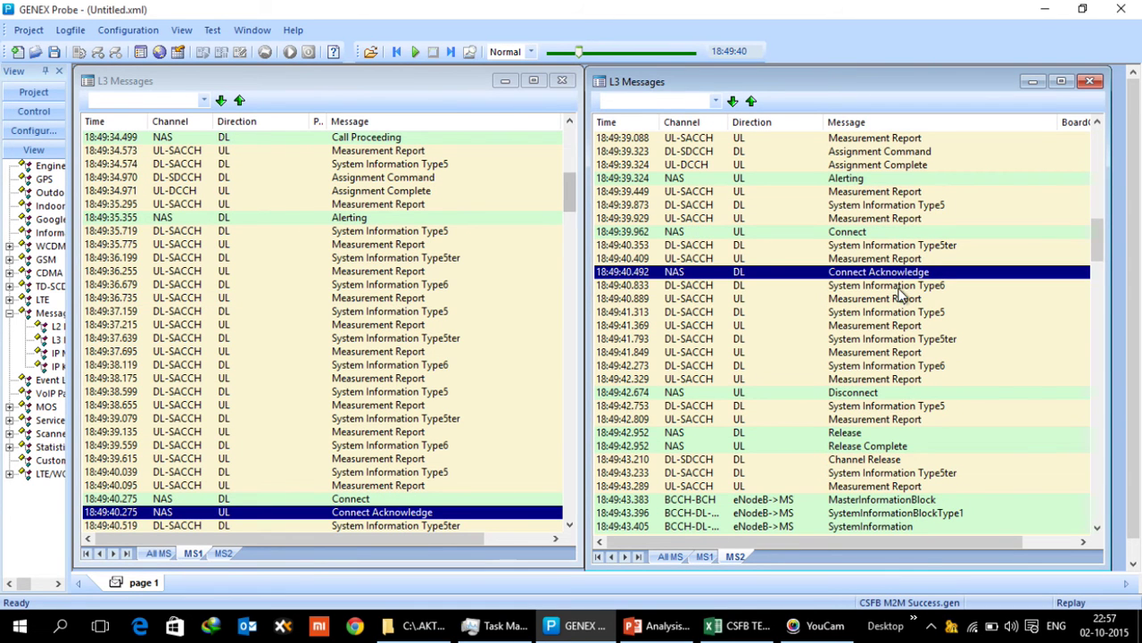
click(880, 395)
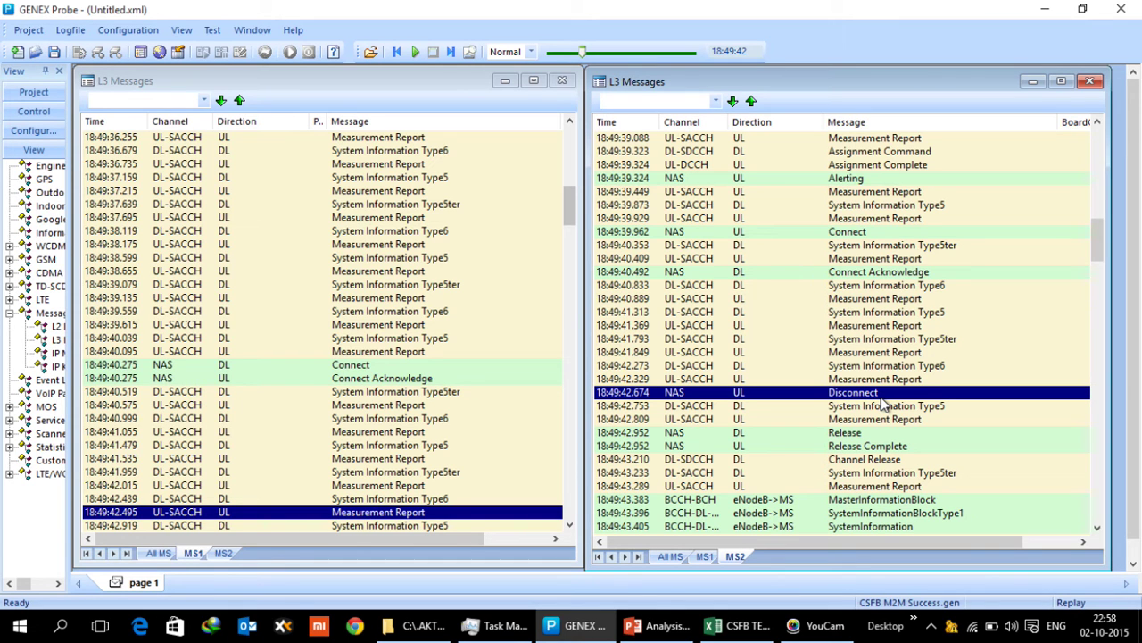
double_click(864, 471)
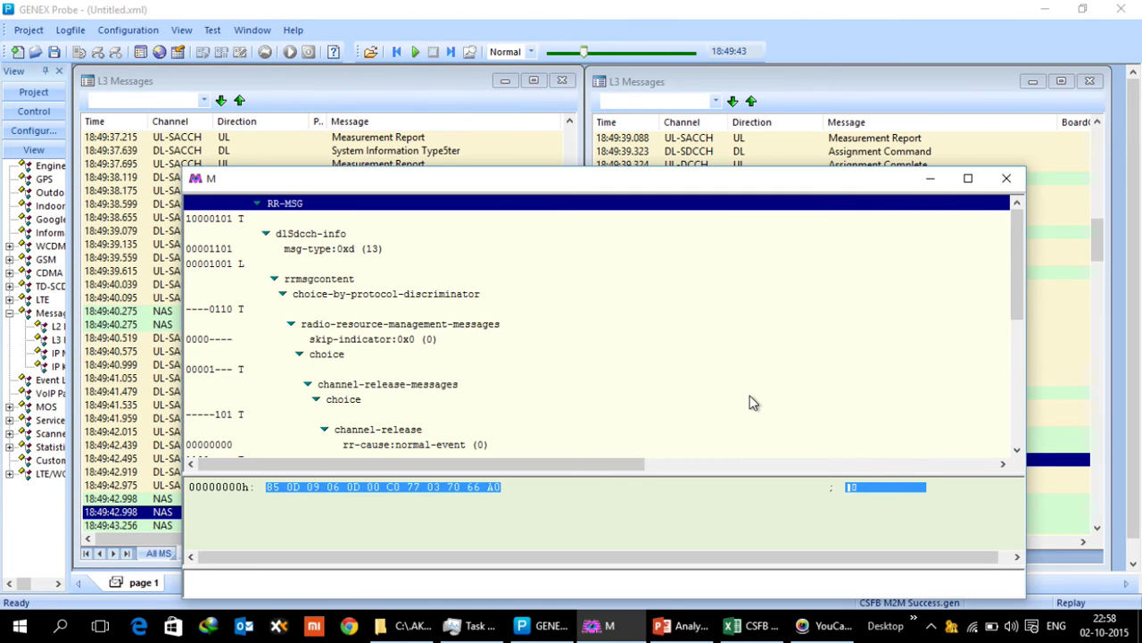
Review the Channel Release decode down to E-UTRAN earfcn 1642, then close it
scroll(752, 402, down, 5)
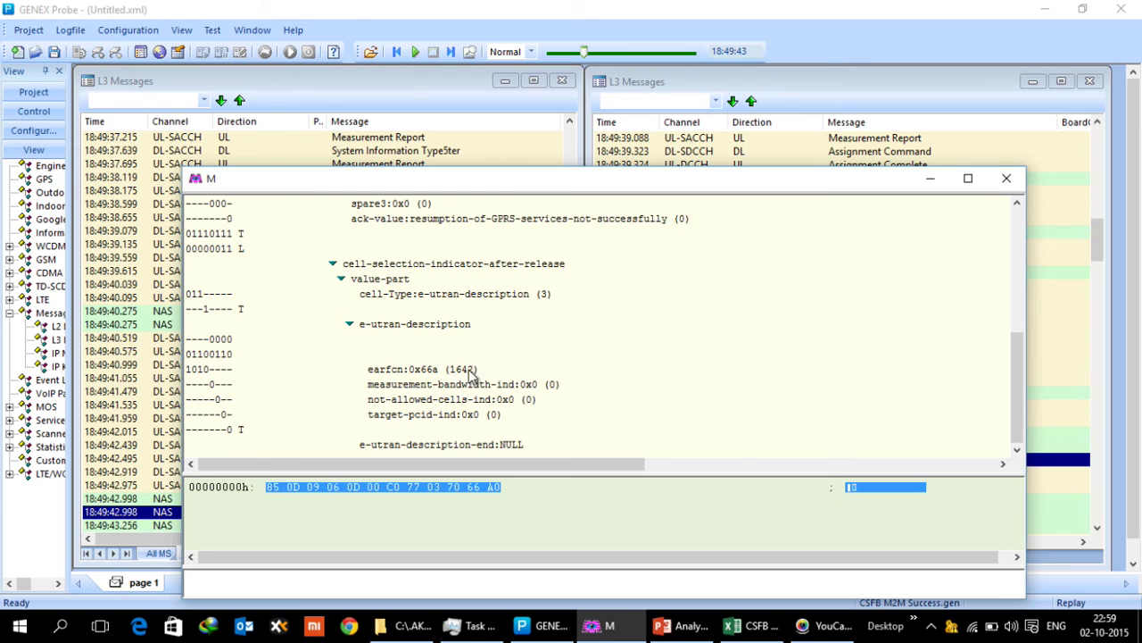
click(1007, 178)
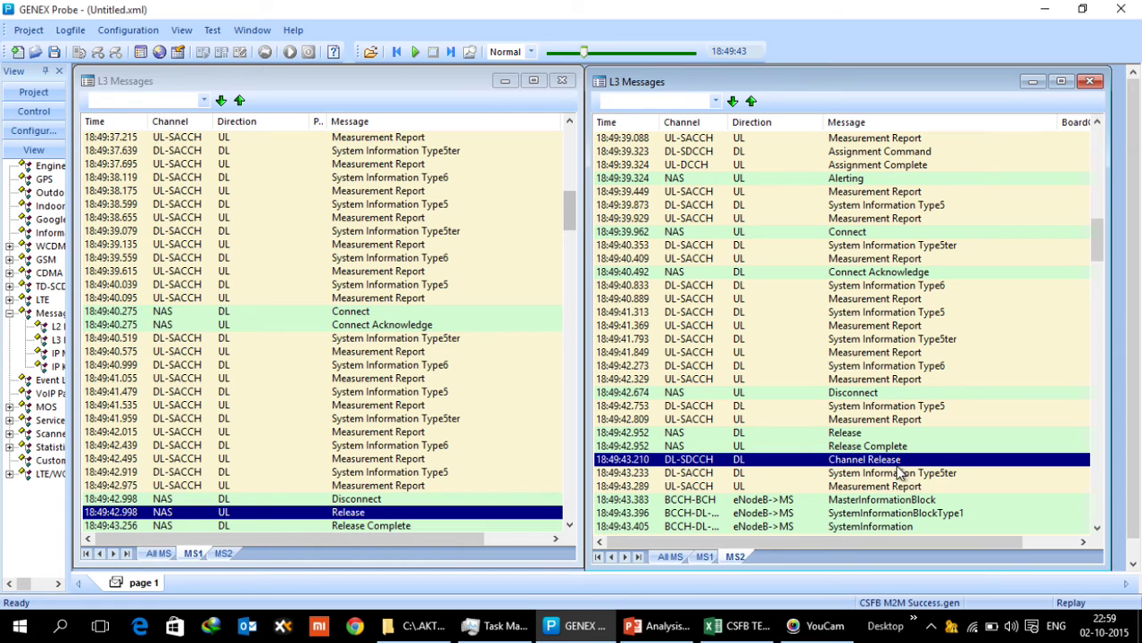
Advance MS2's log past Channel Release and decode the 18:49:43.445 TrackingAreaUpdateRequest
scroll(889, 466, down, 3)
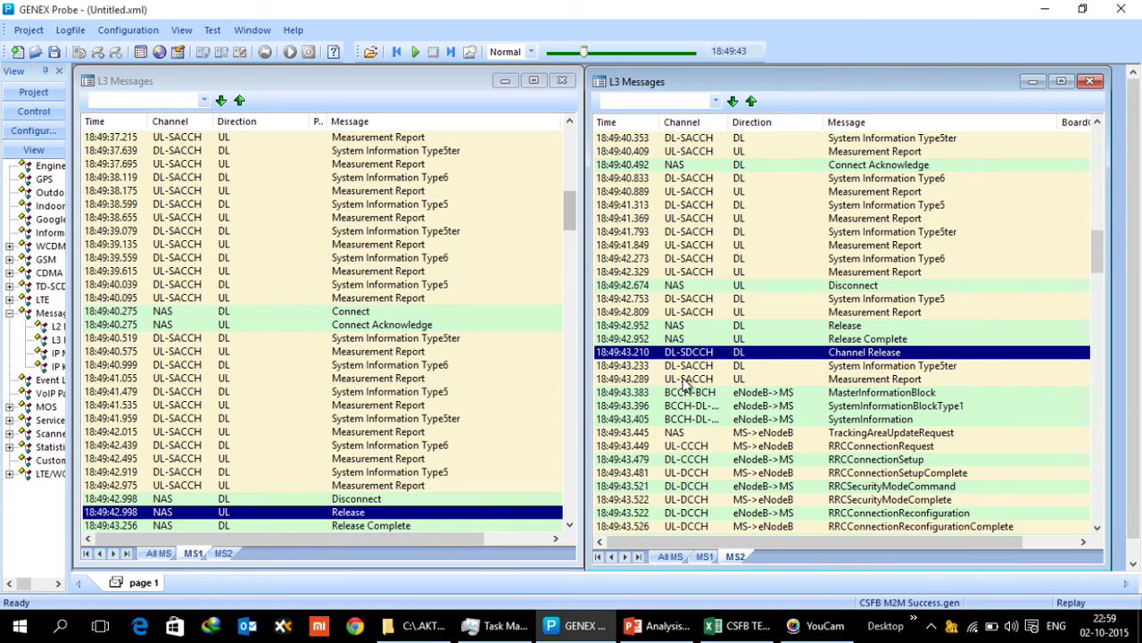
click(767, 398)
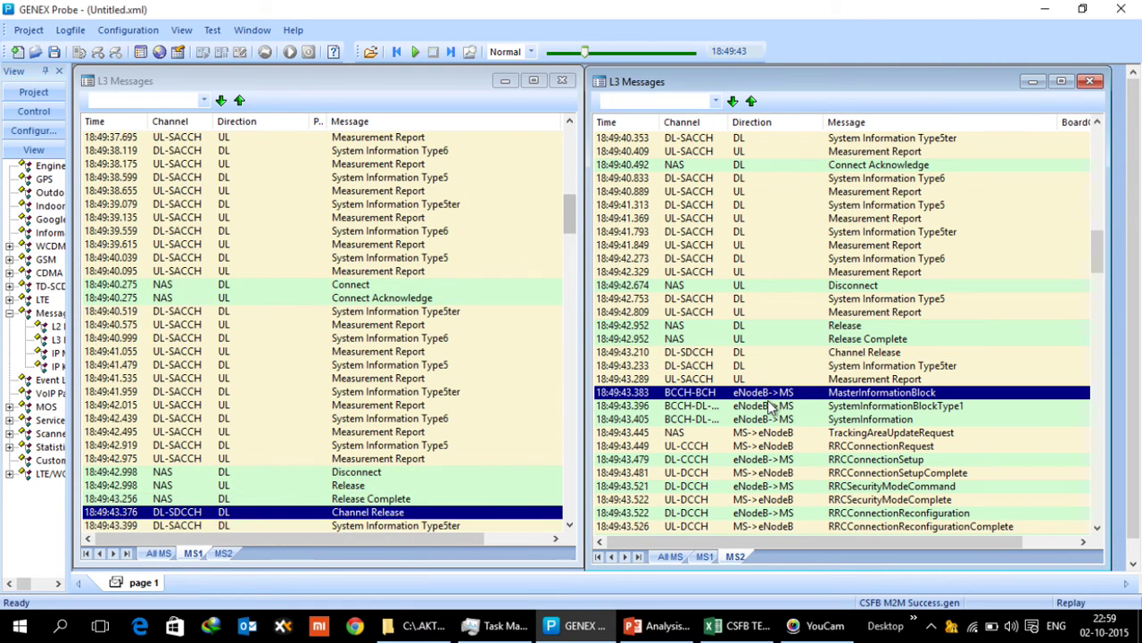
click(786, 437)
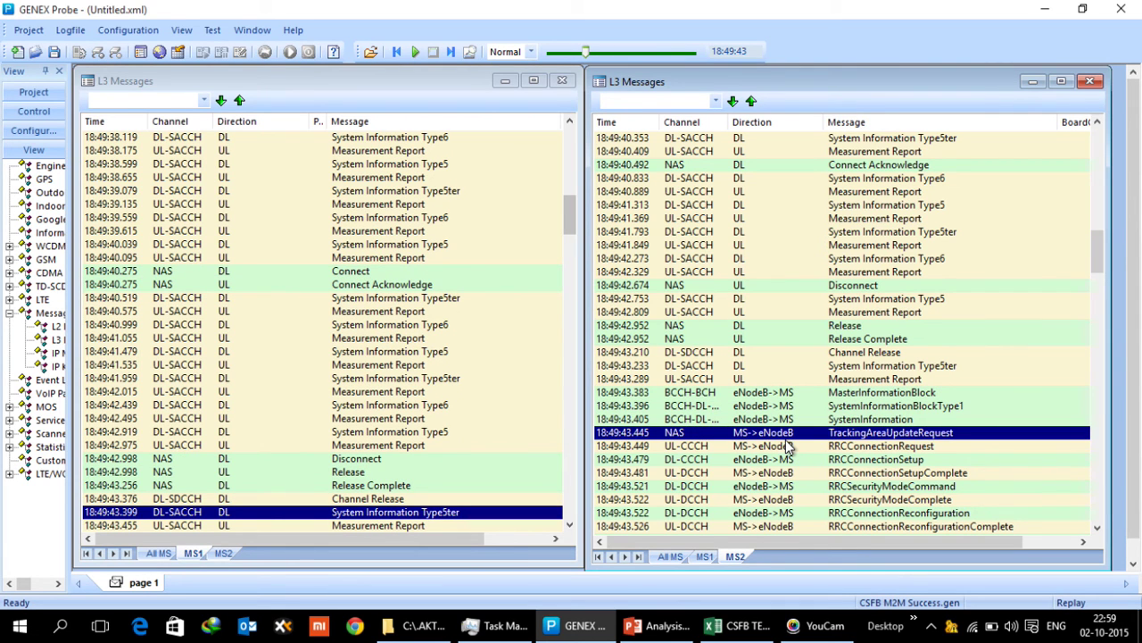
double_click(792, 434)
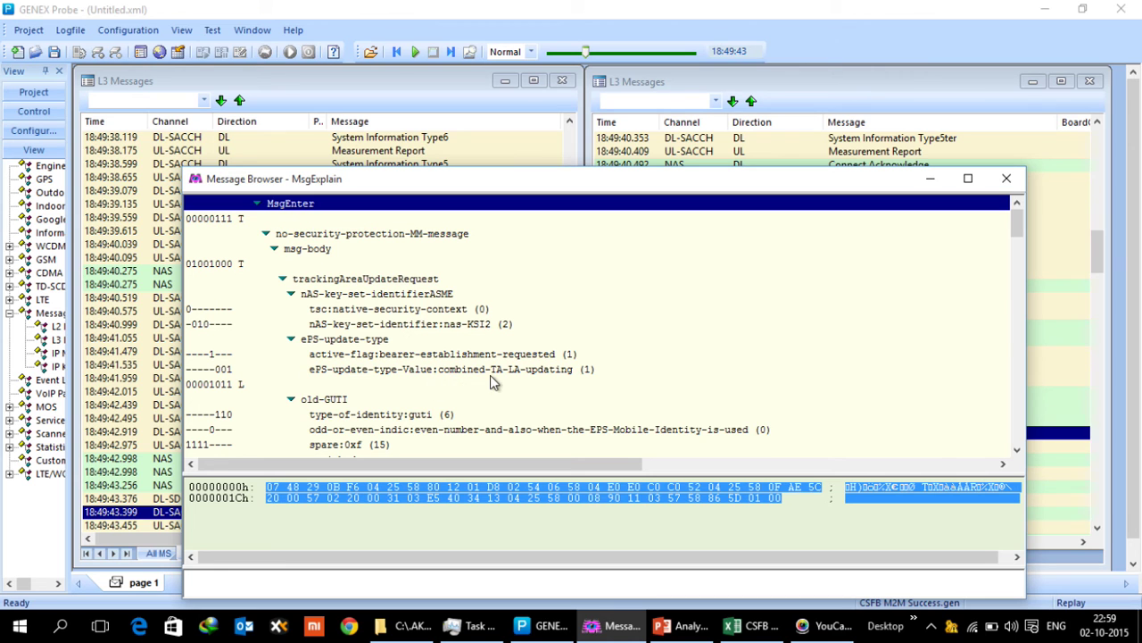
click(1006, 178)
scroll(912, 397, down, 3)
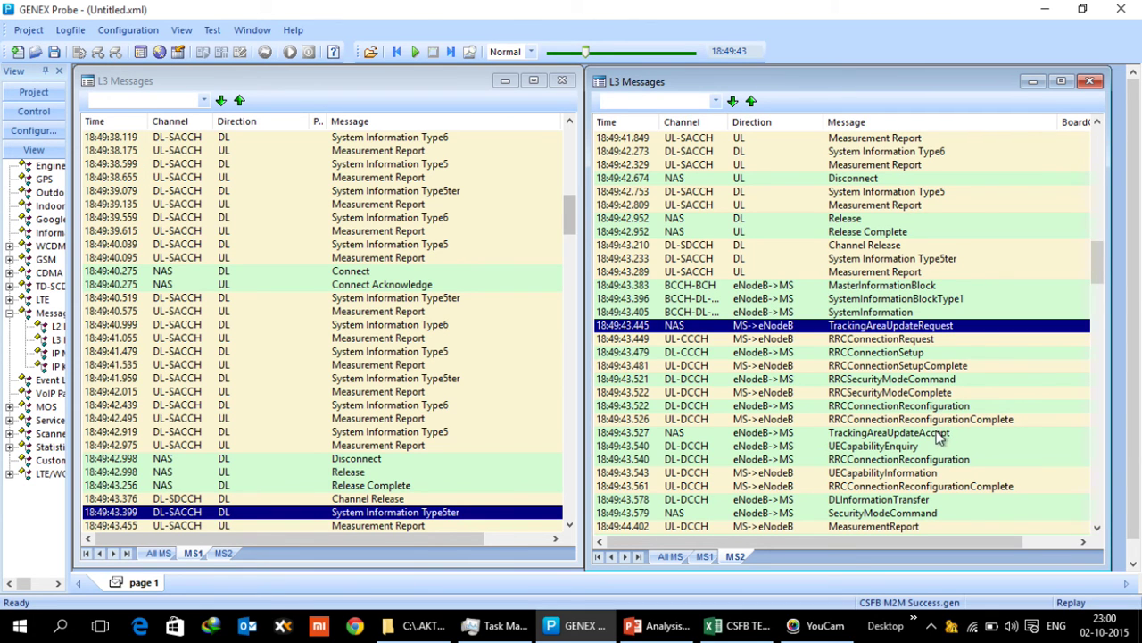
Select MS2's TrackingAreaUpdateAccept, then decode MS1's 18:49:43.376 Channel Release to its earfcn 1642 target
click(916, 435)
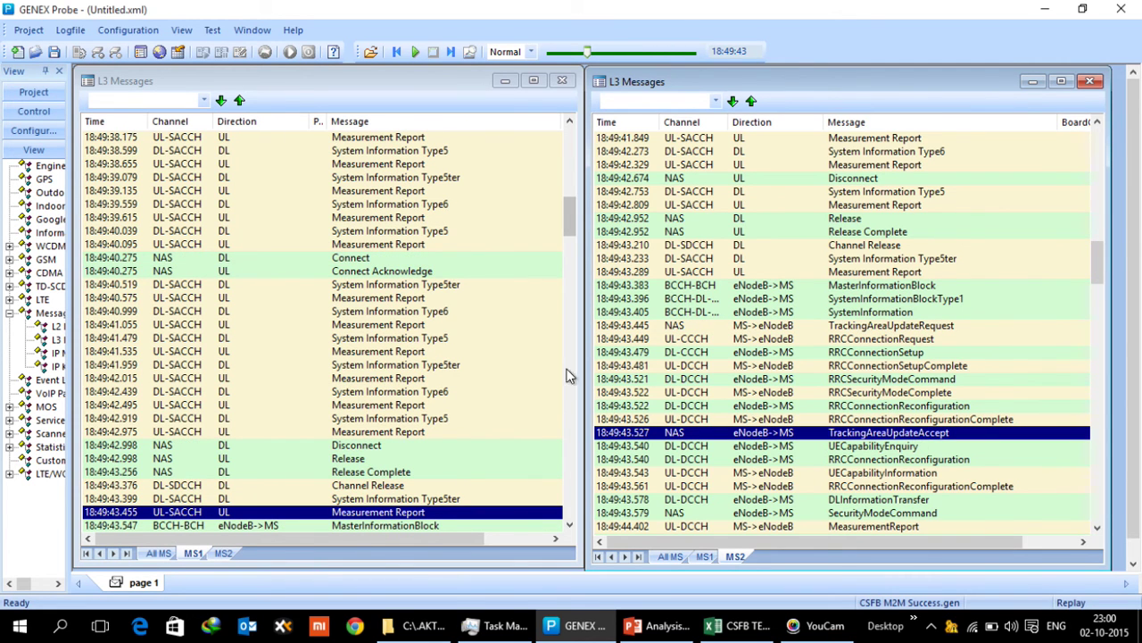
scroll(505, 390, down, 3)
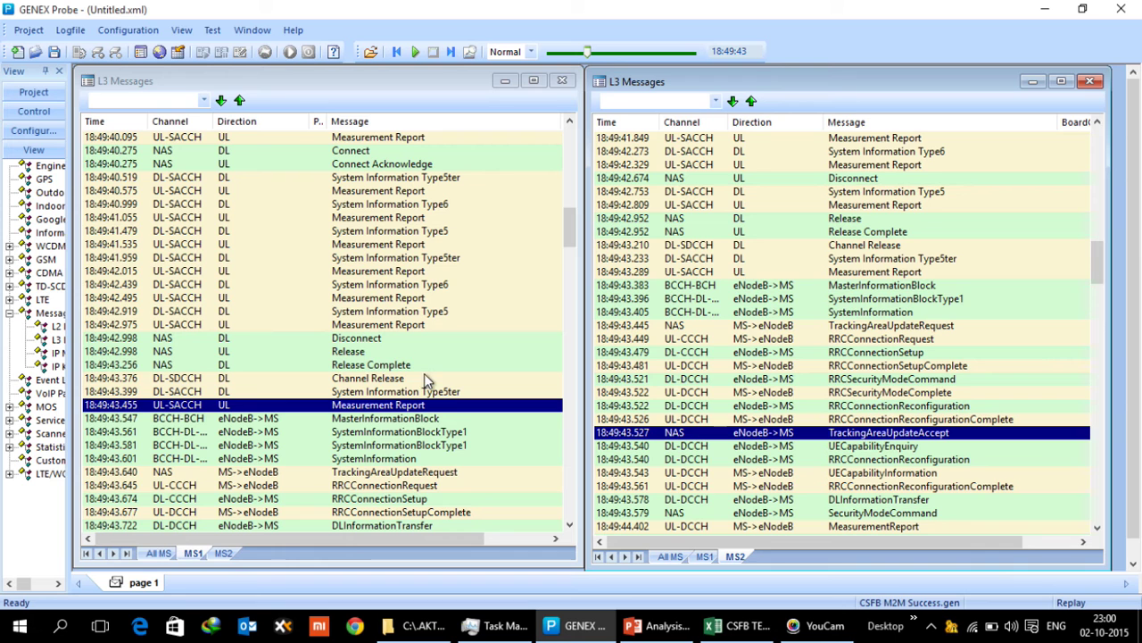
double_click(371, 378)
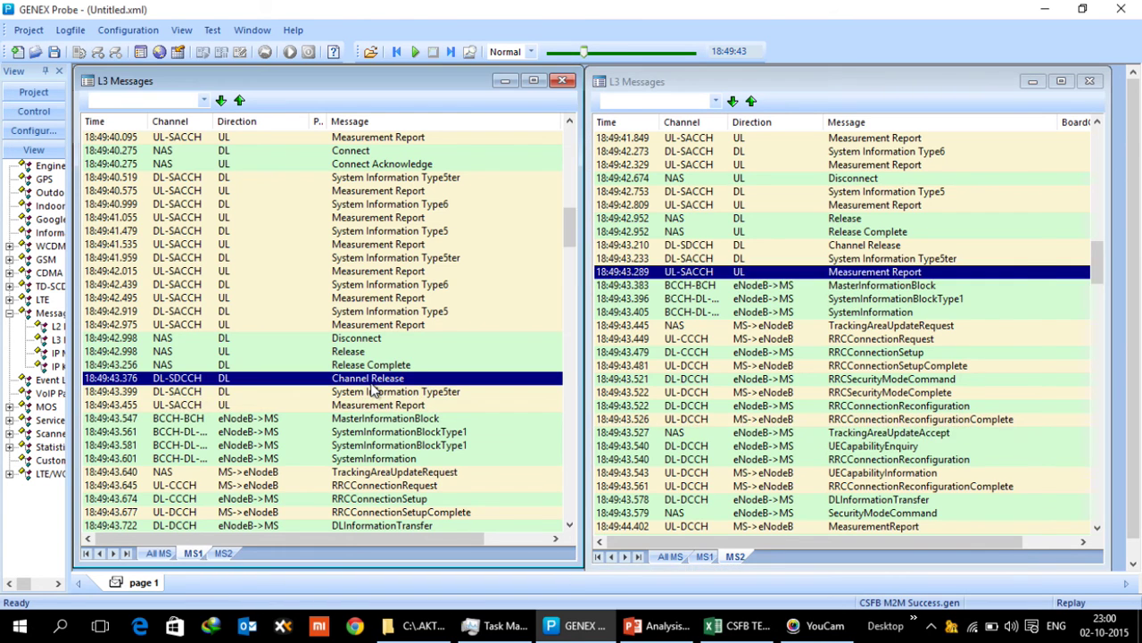
scroll(427, 361, down, 5)
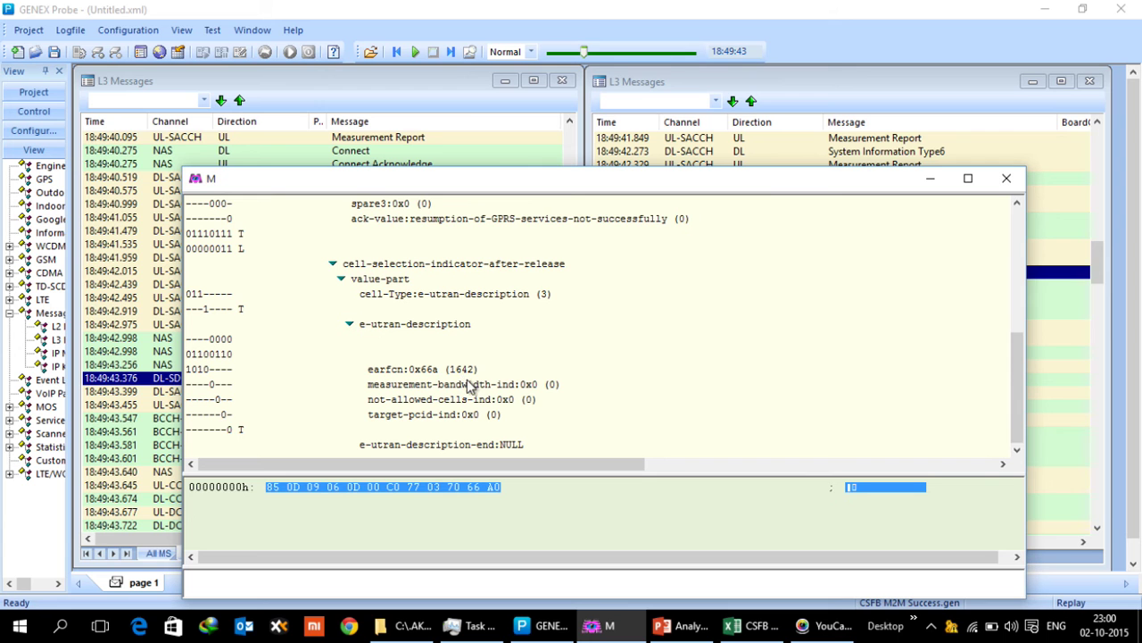
Close the Channel Release decode and select MS1's TrackingAreaUpdateAccept message
click(1006, 178)
scroll(451, 348, down, 5)
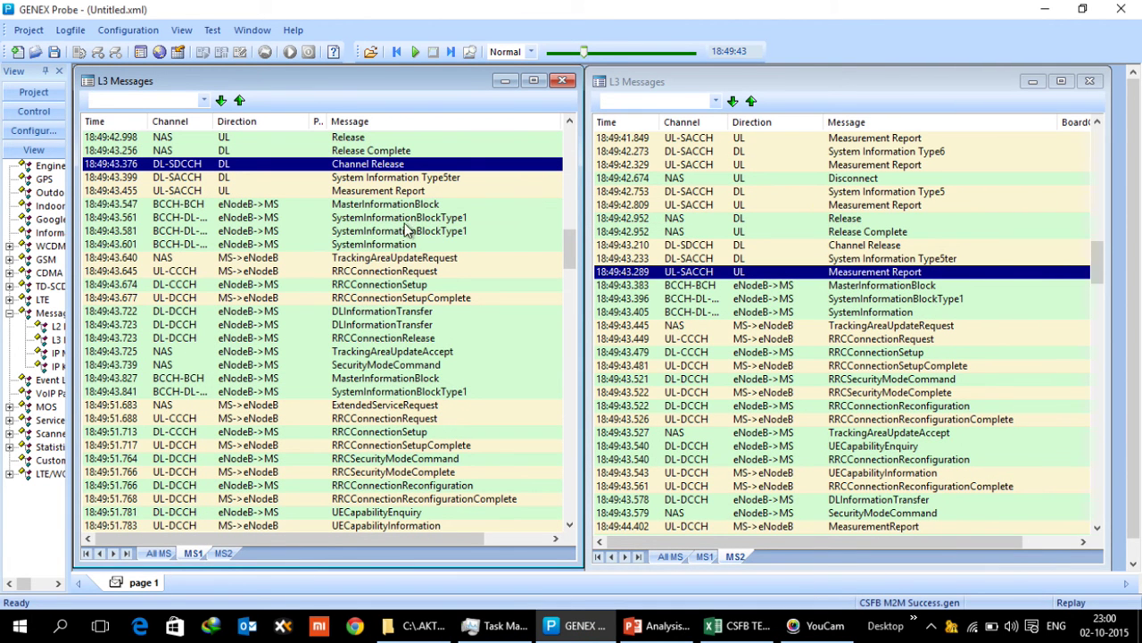
click(426, 352)
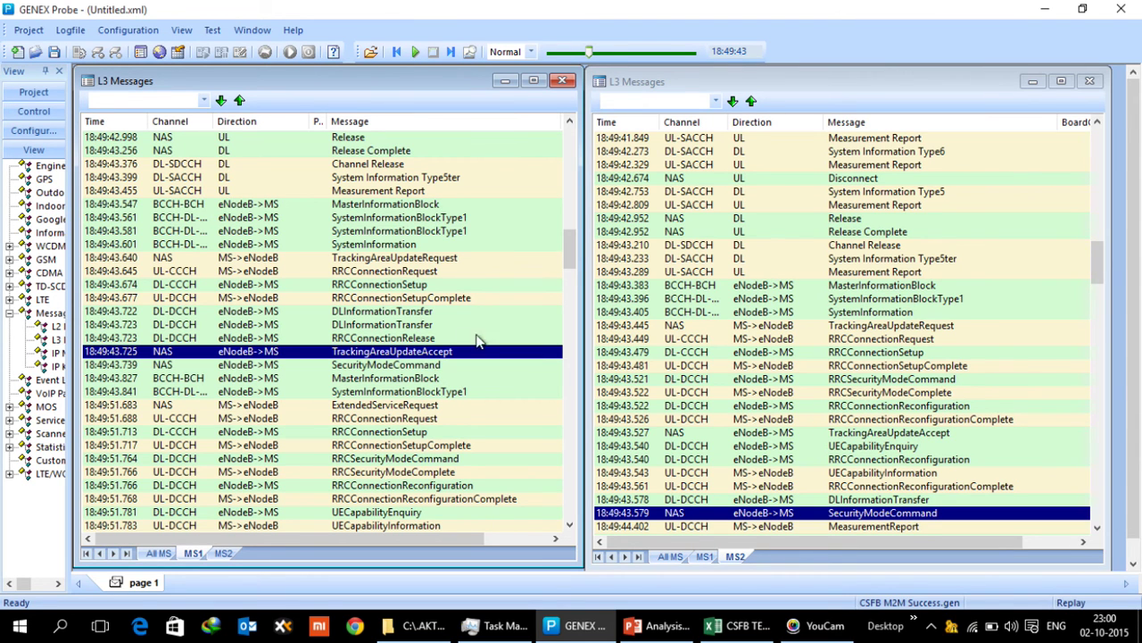
In MS2's log, select the RRCConnectionReconfiguration at 18:49:43.522
scroll(835, 332, down, 3)
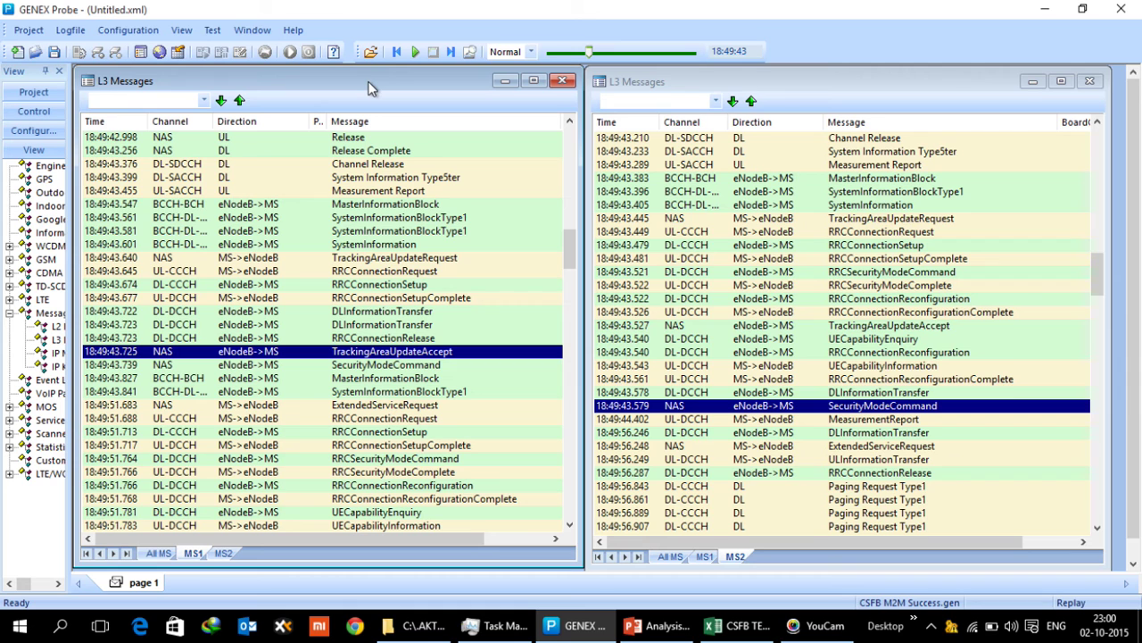
click(843, 90)
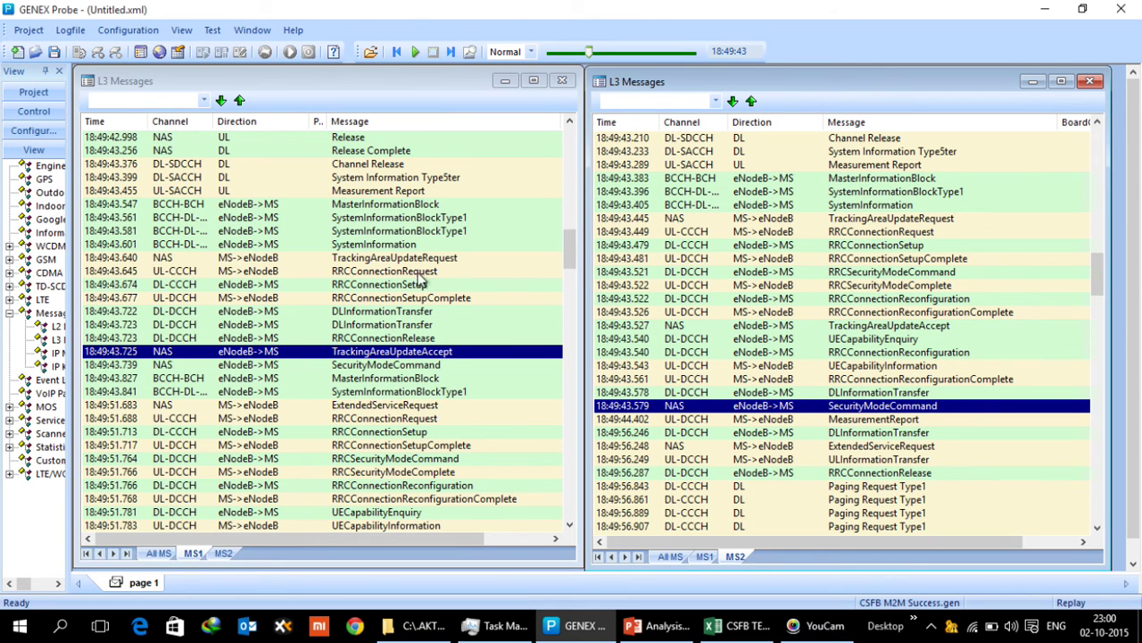
click(896, 302)
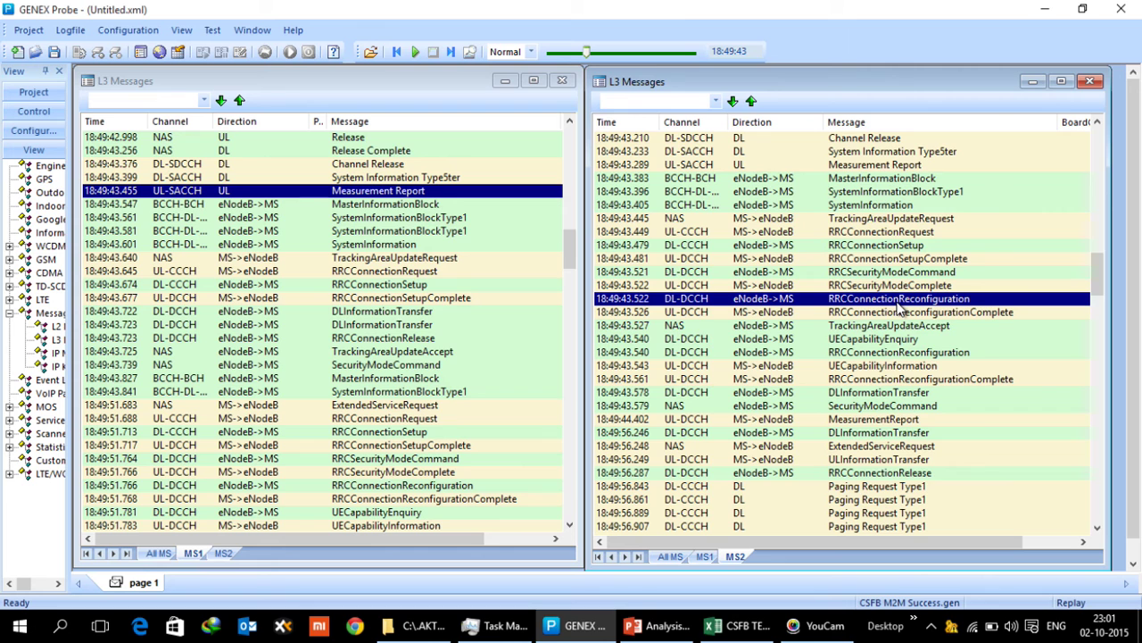
Inspect the RRCConnectionReconfiguration decode's srb-Identity and DRB-ToAddMod (EPS bearer 5, DRB 1), then close it
double_click(900, 300)
scroll(644, 286, down, 5)
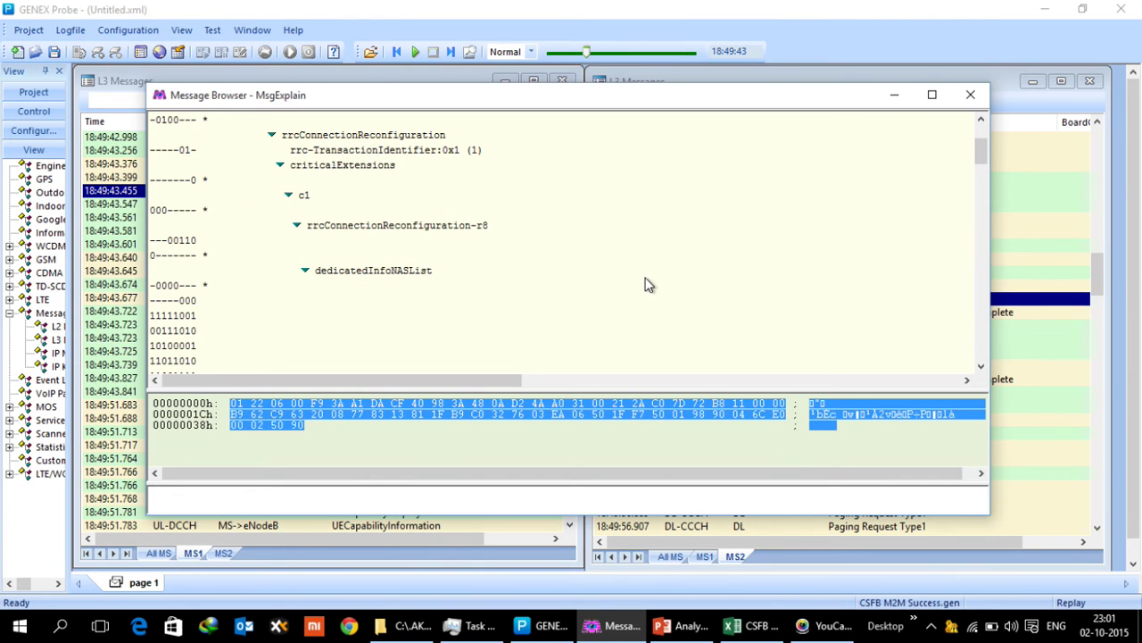
scroll(639, 287, down, 3)
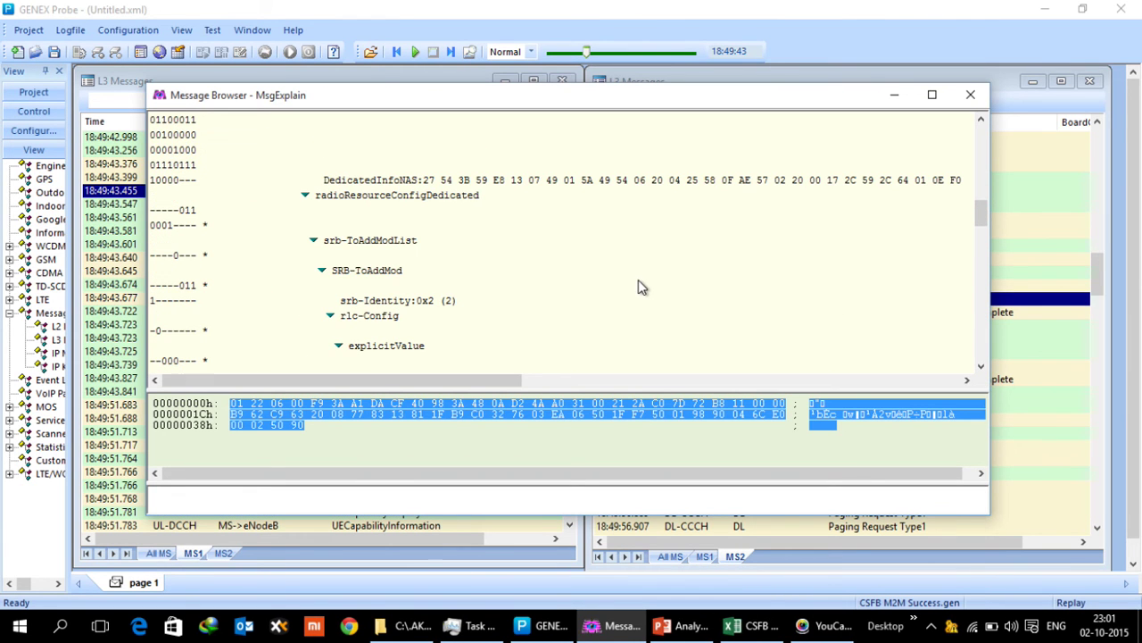
click(431, 304)
scroll(462, 296, down, 6)
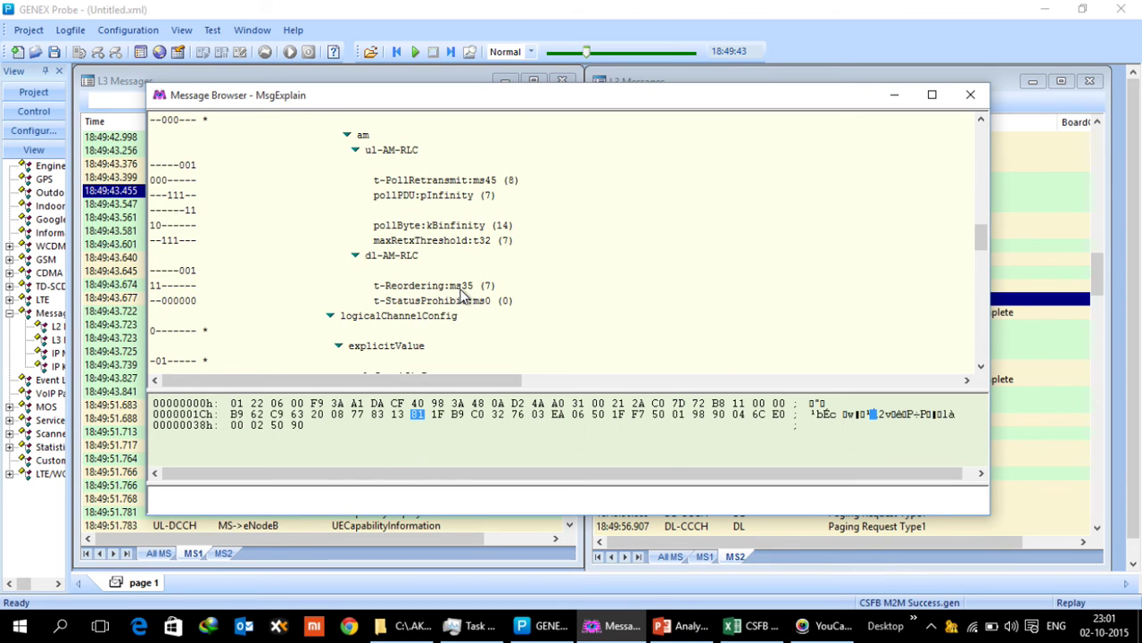
scroll(461, 296, down, 5)
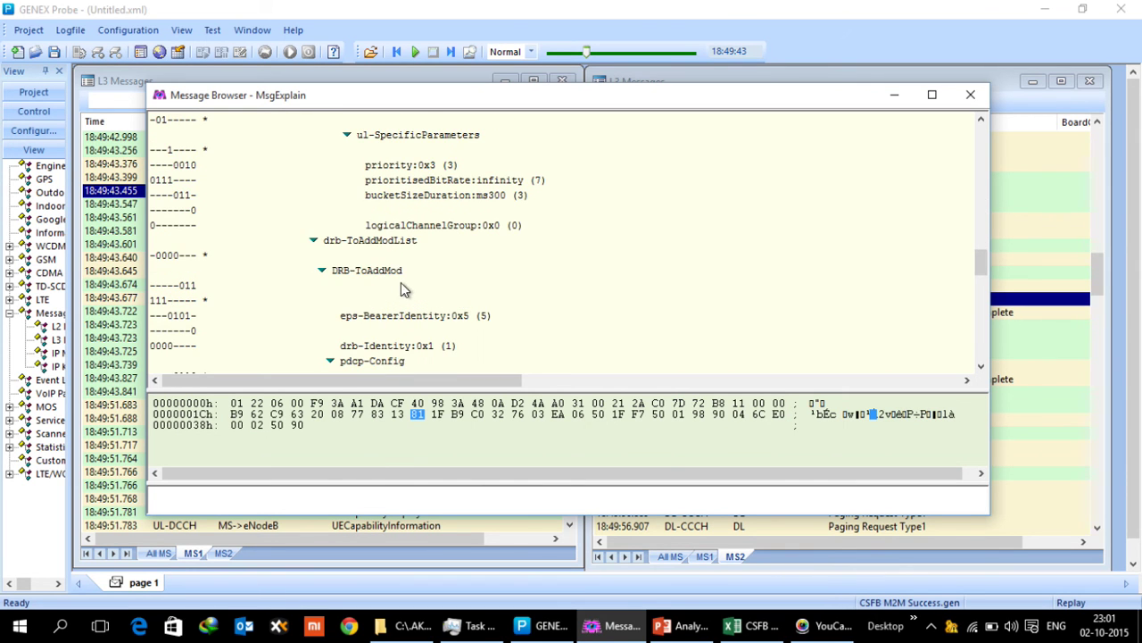
click(394, 275)
scroll(397, 284, down, 3)
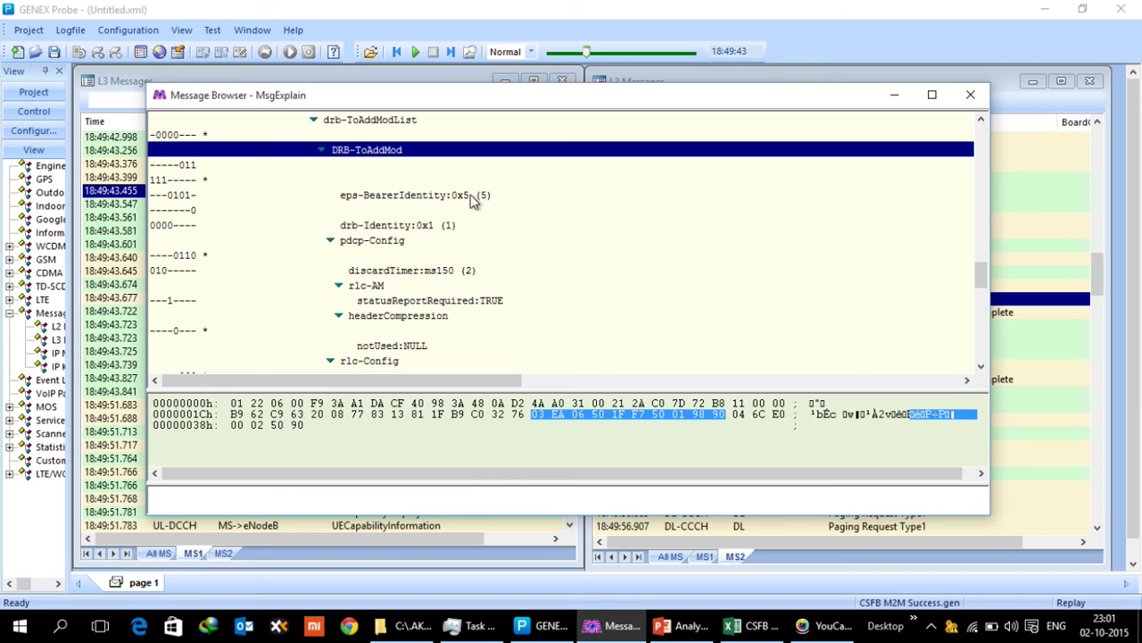
click(972, 95)
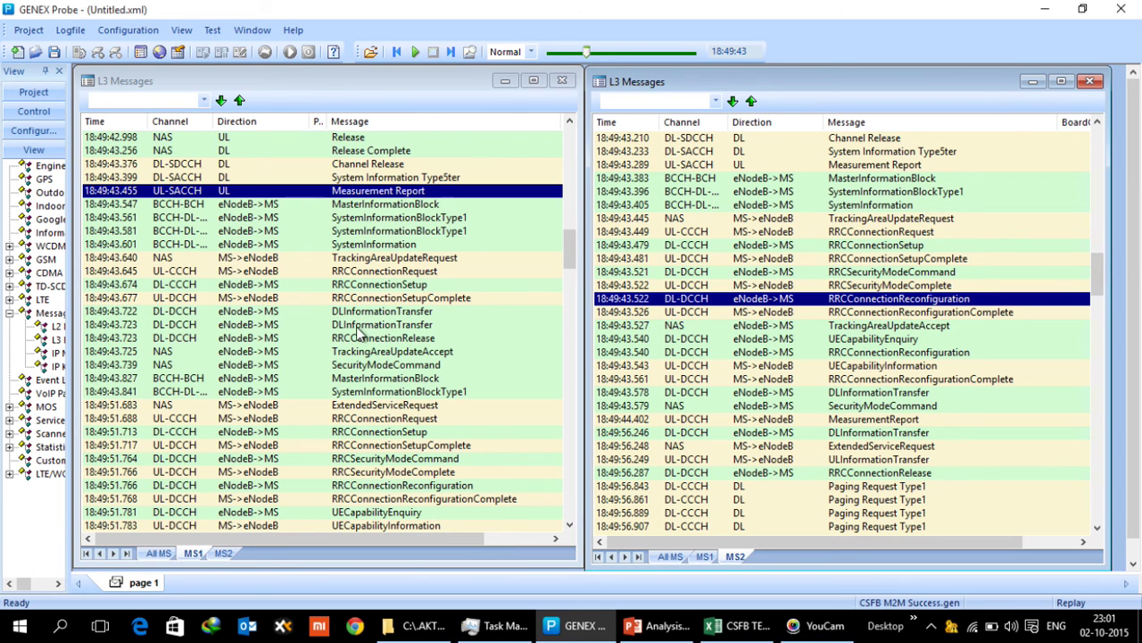
Select MS1's TrackingAreaUpdateAccept at 18:49:43.725, then bring up the CSFB delay workbook in Excel
click(313, 88)
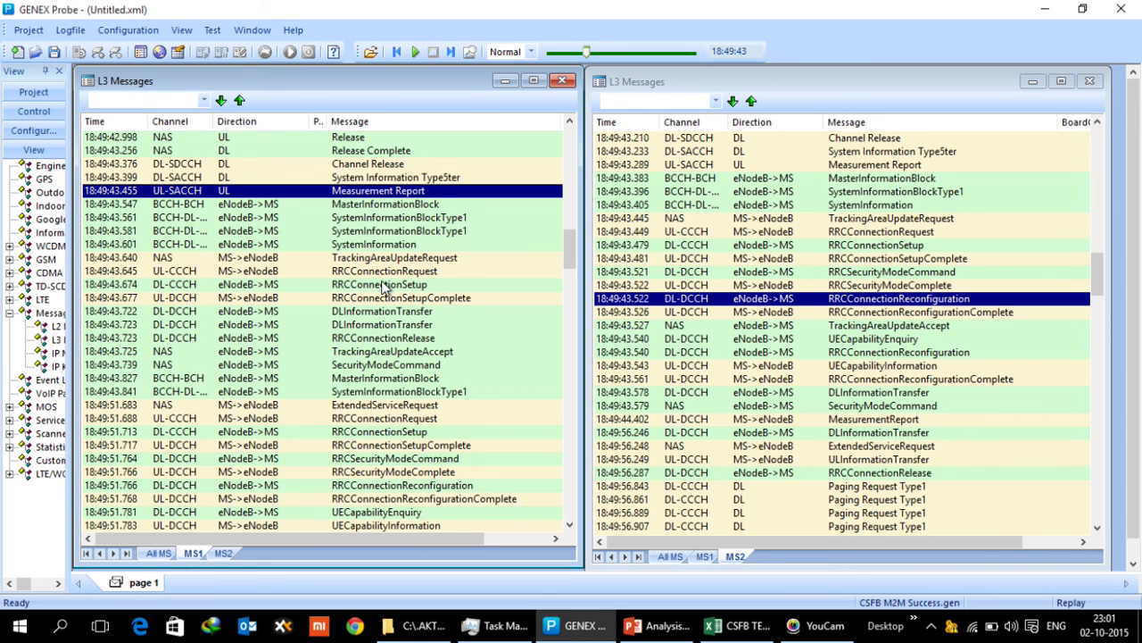
click(424, 353)
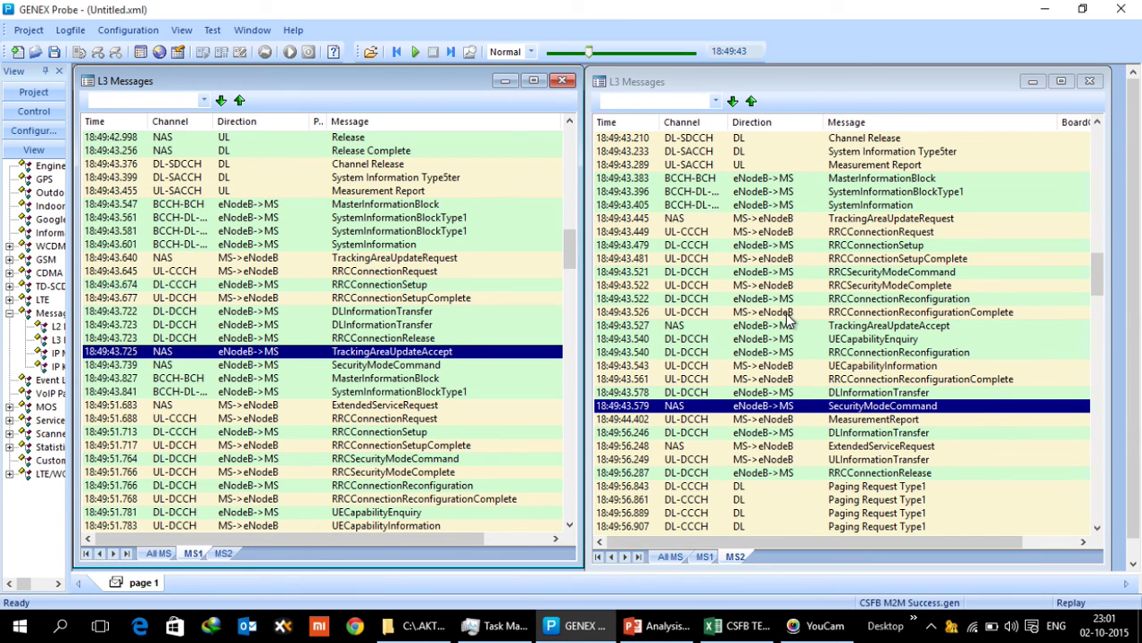
click(753, 629)
scroll(390, 426, down, 5)
scroll(390, 425, up, 3)
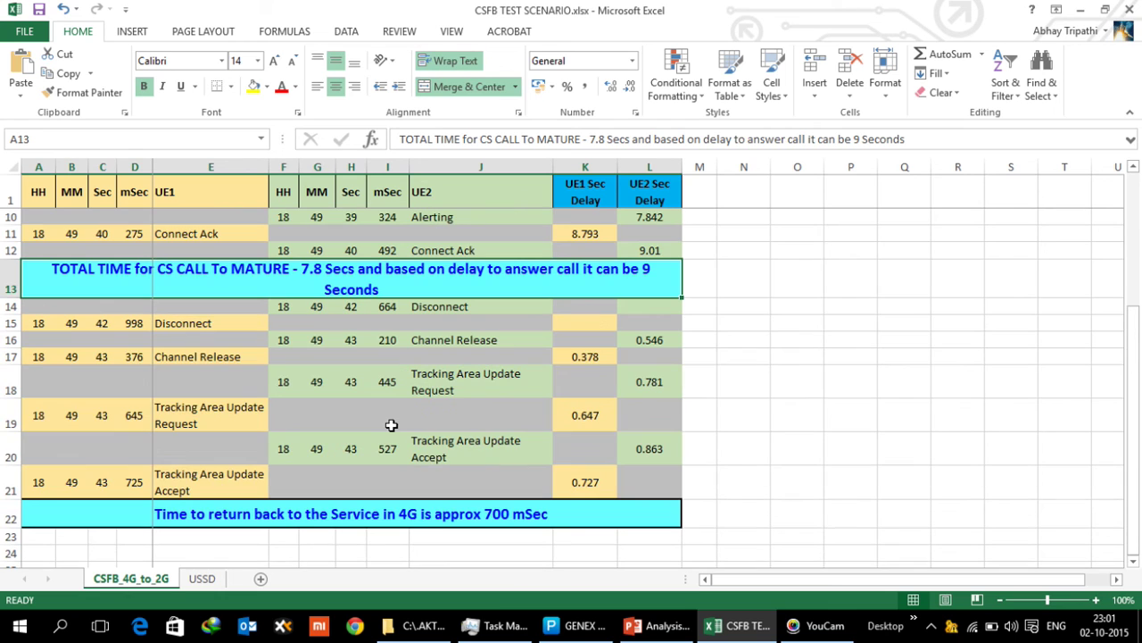
Check the UE1 delay entries E15, E17 and formulas K17, K19, K21 and row 22's return-to-4G summary
click(170, 327)
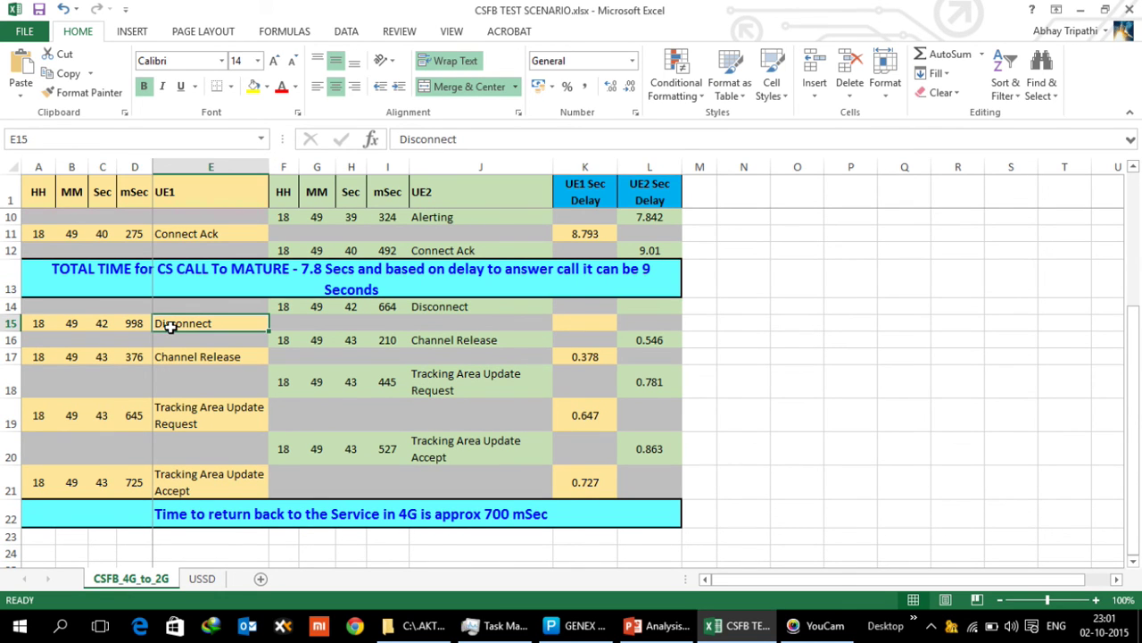
click(173, 362)
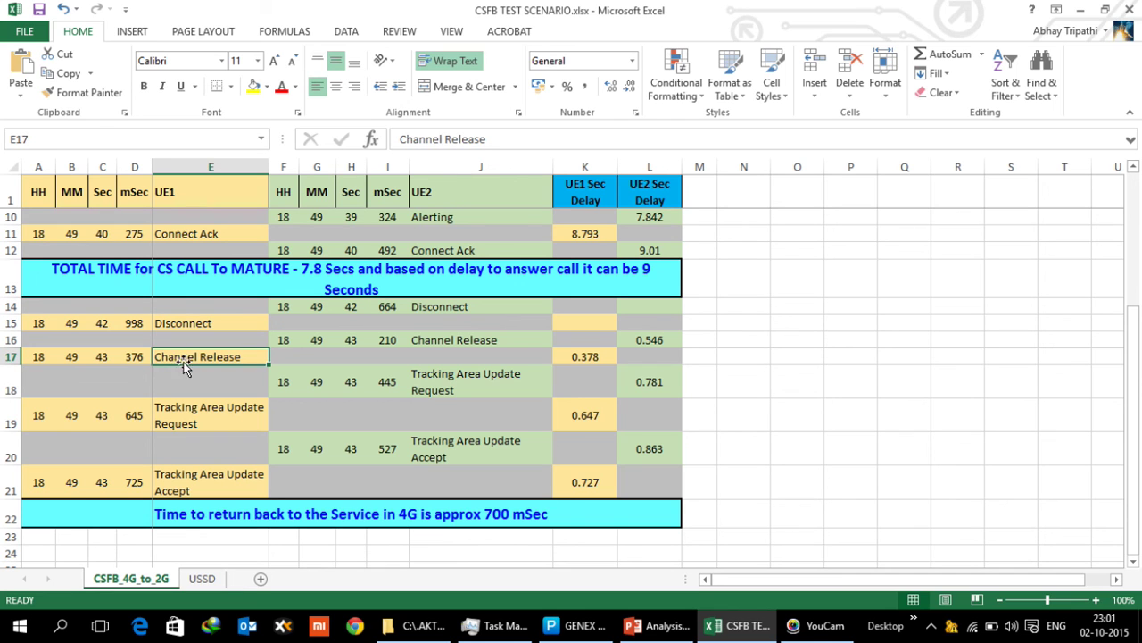
click(581, 359)
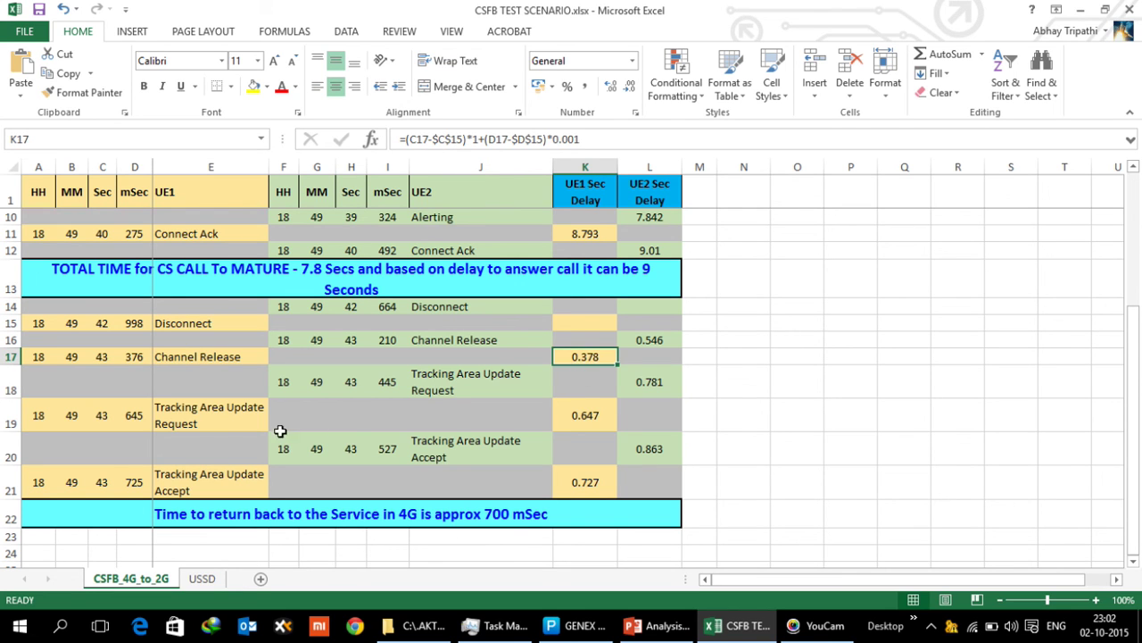
click(578, 423)
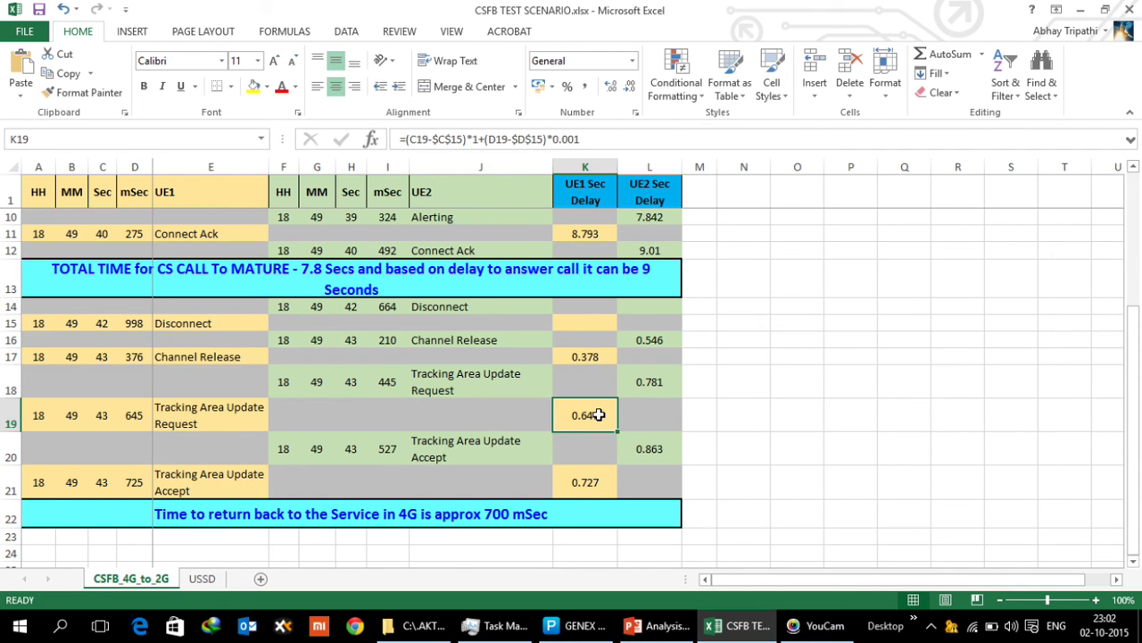
click(598, 493)
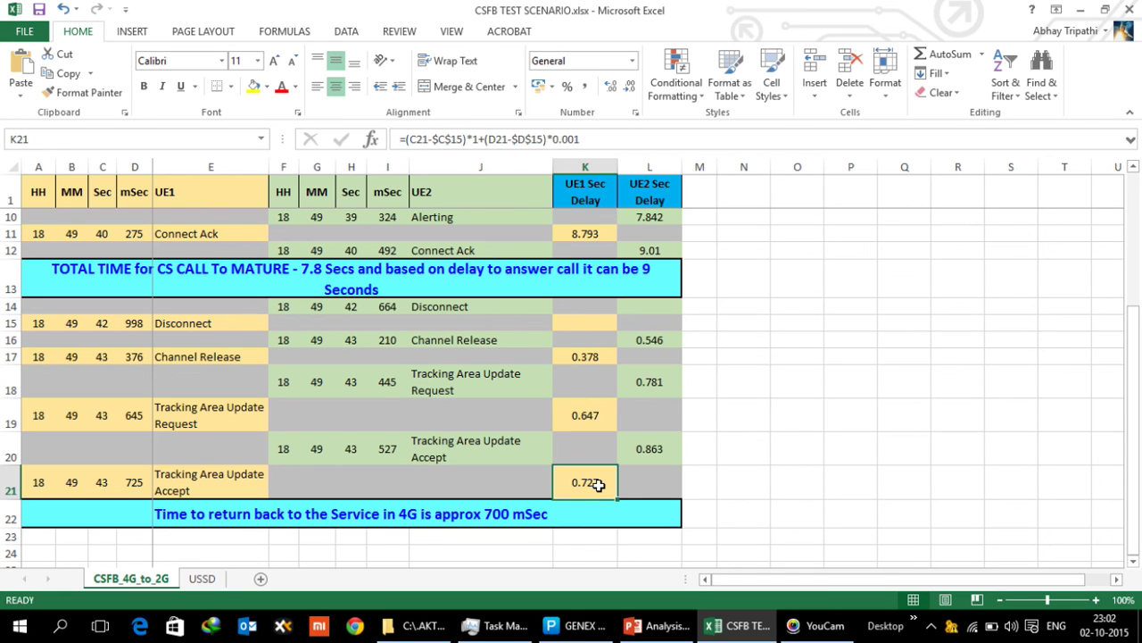
click(482, 521)
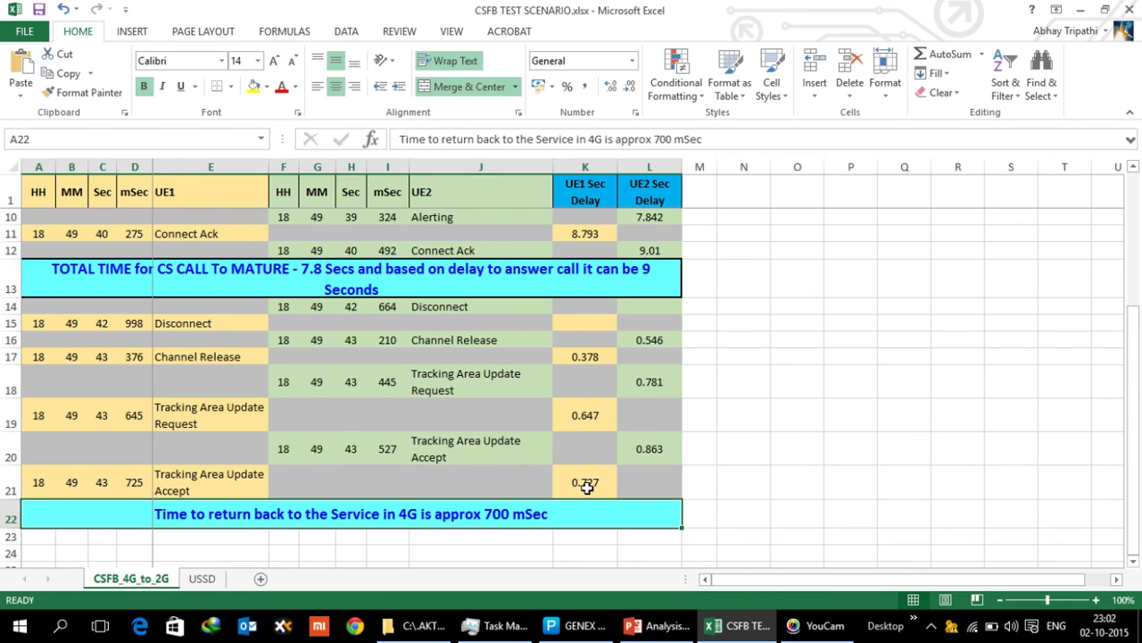
click(588, 488)
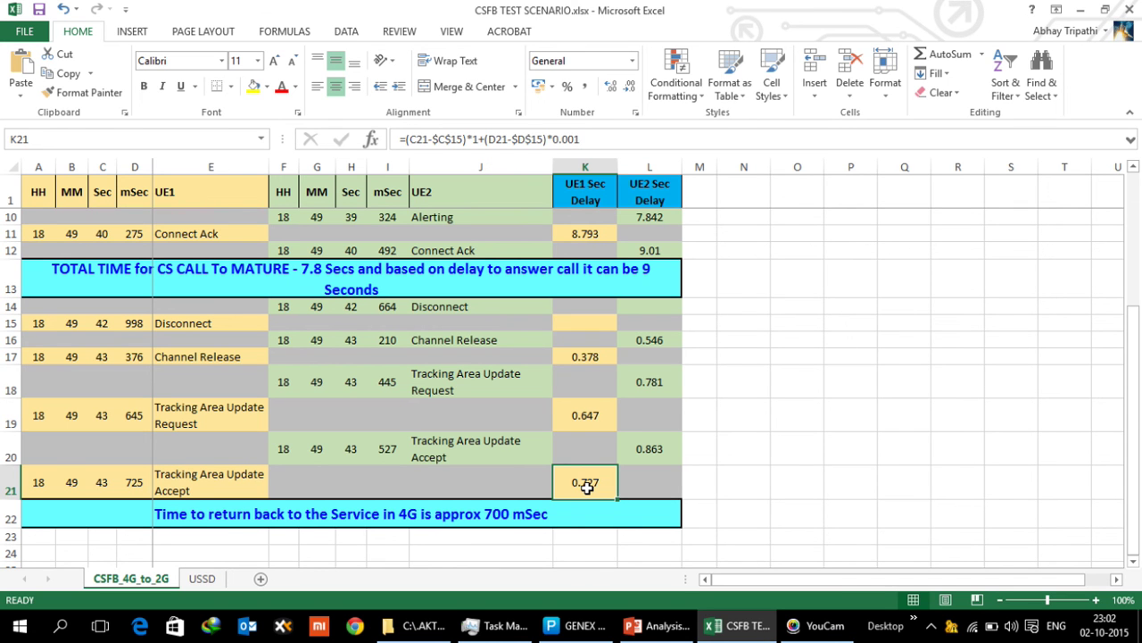
Switch through the taskbar windows to the Analysis of CSFB delay presentation
click(735, 634)
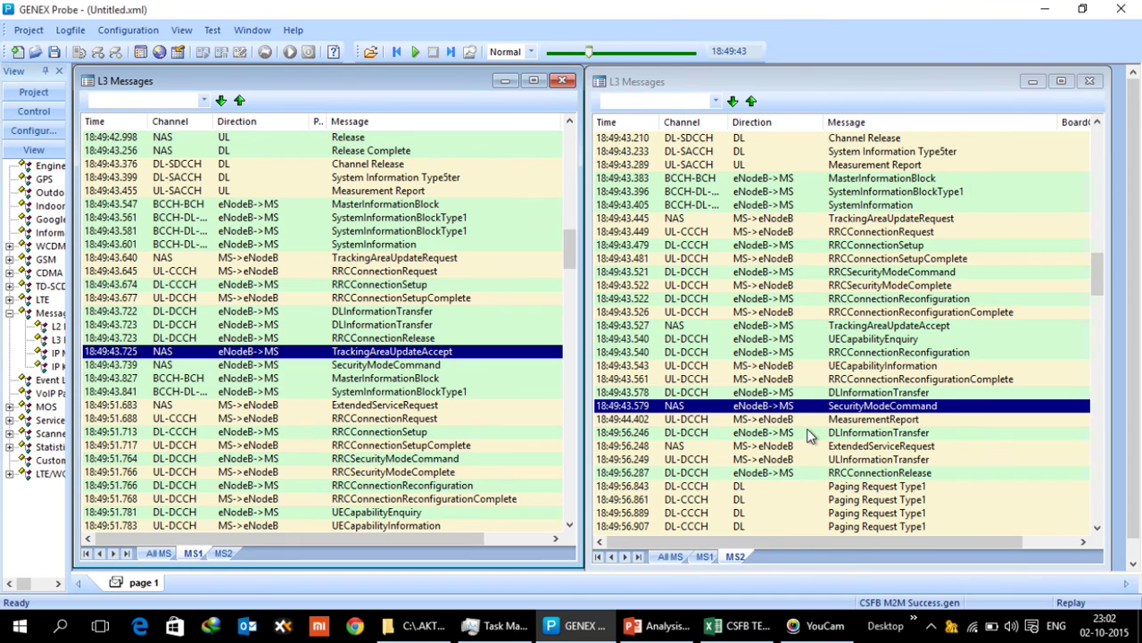
click(793, 628)
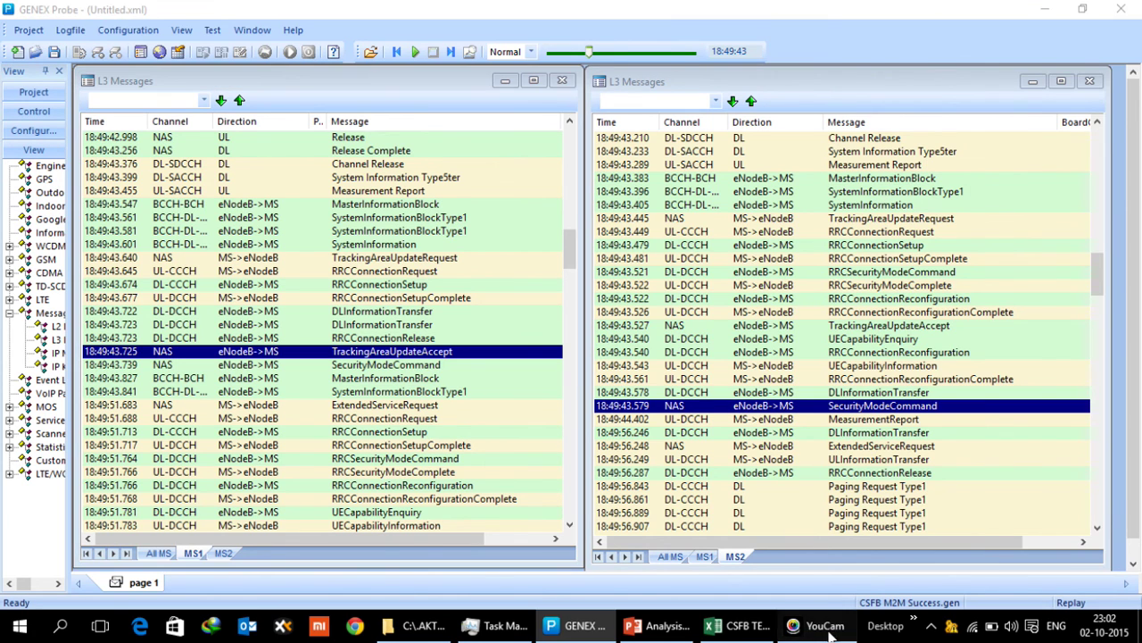
click(737, 632)
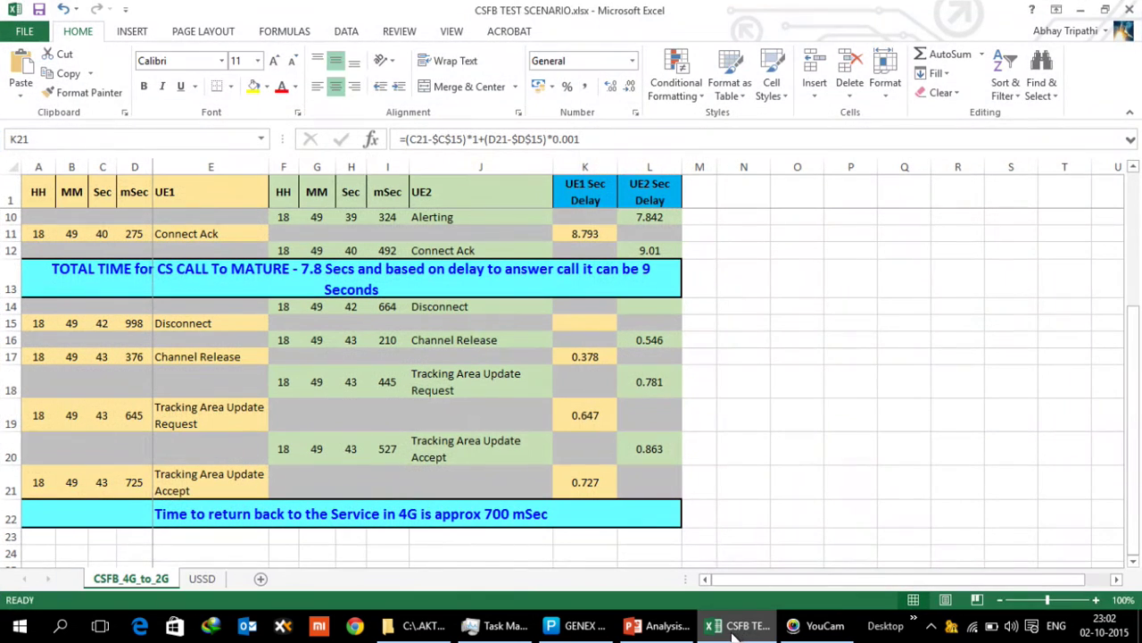
click(669, 636)
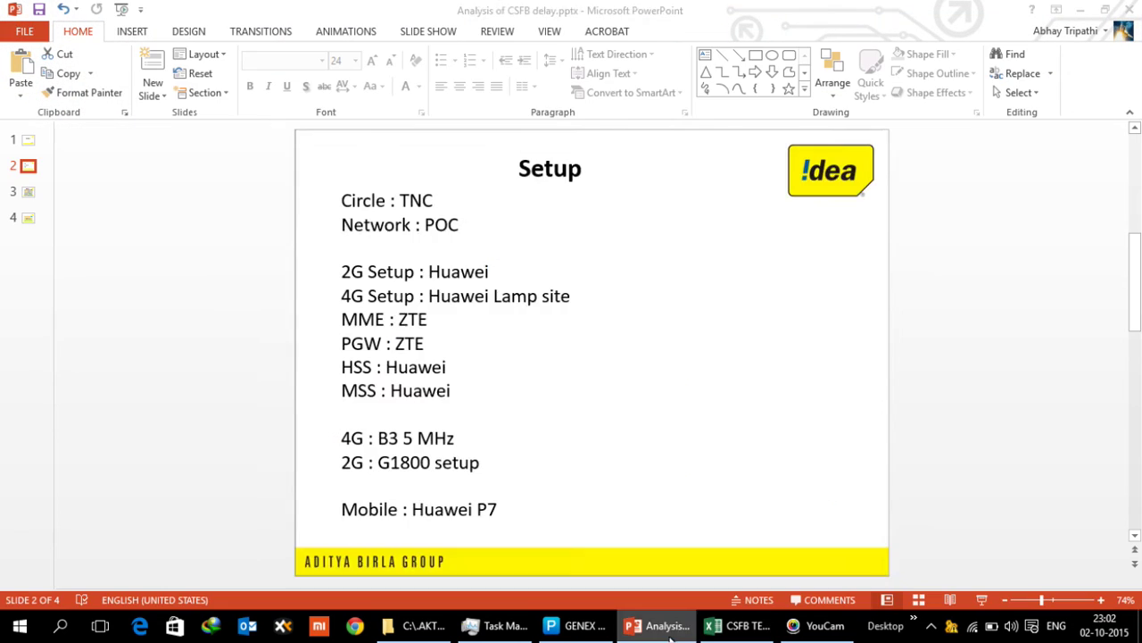
Compare slide 3's CSFB call Setup delay table with the GENEX Probe logs, then edit after the title slide's date
click(34, 199)
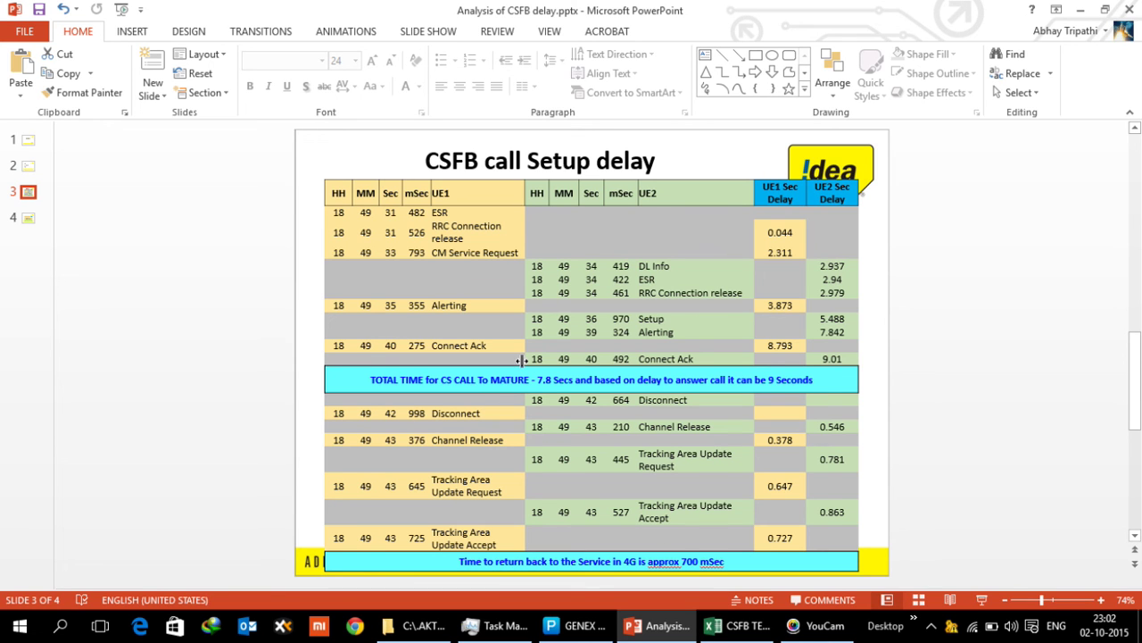
click(817, 625)
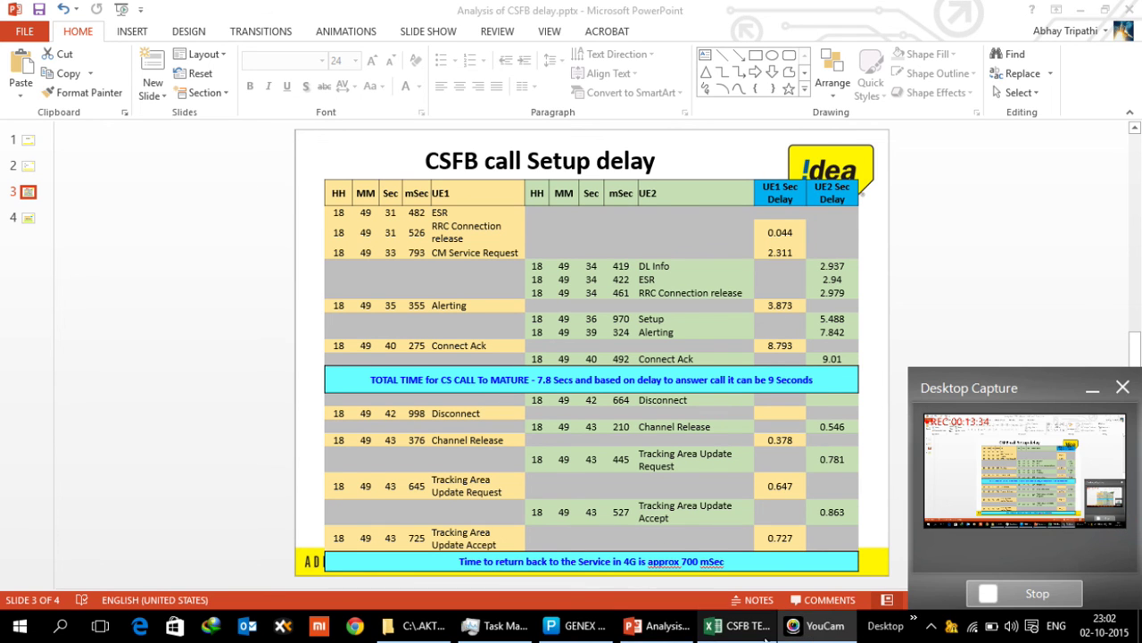
click(676, 632)
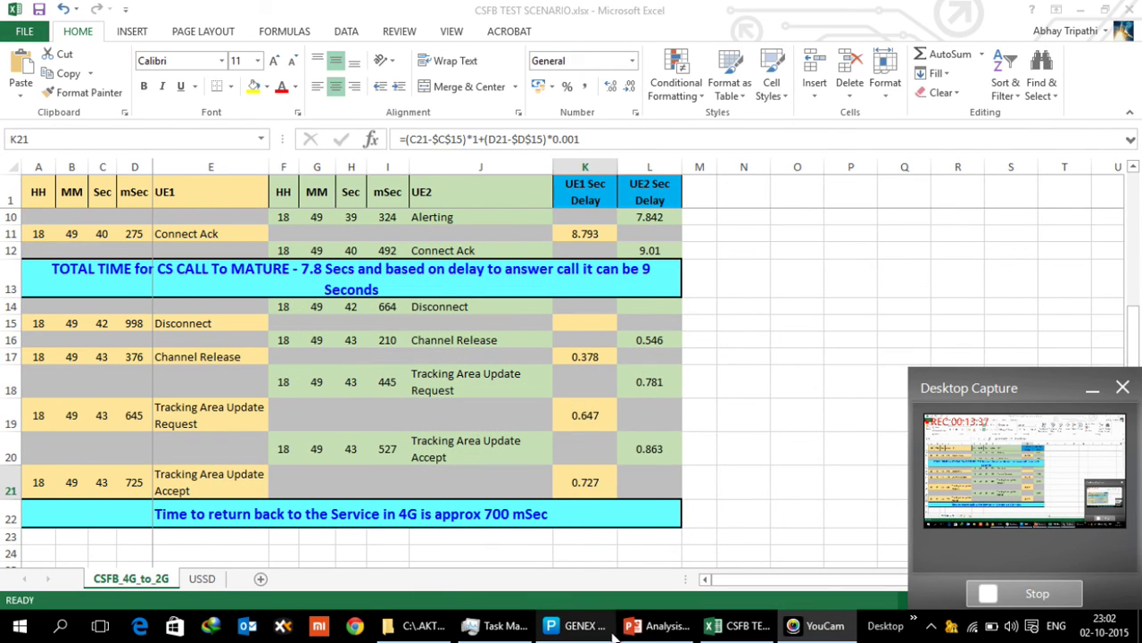
click(605, 632)
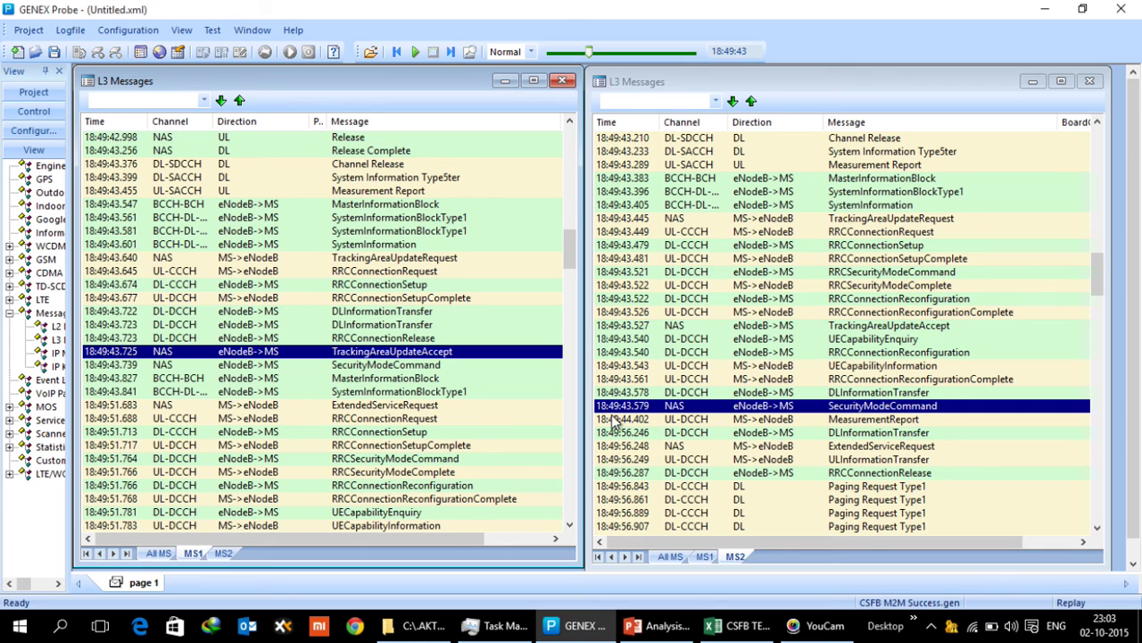
click(663, 630)
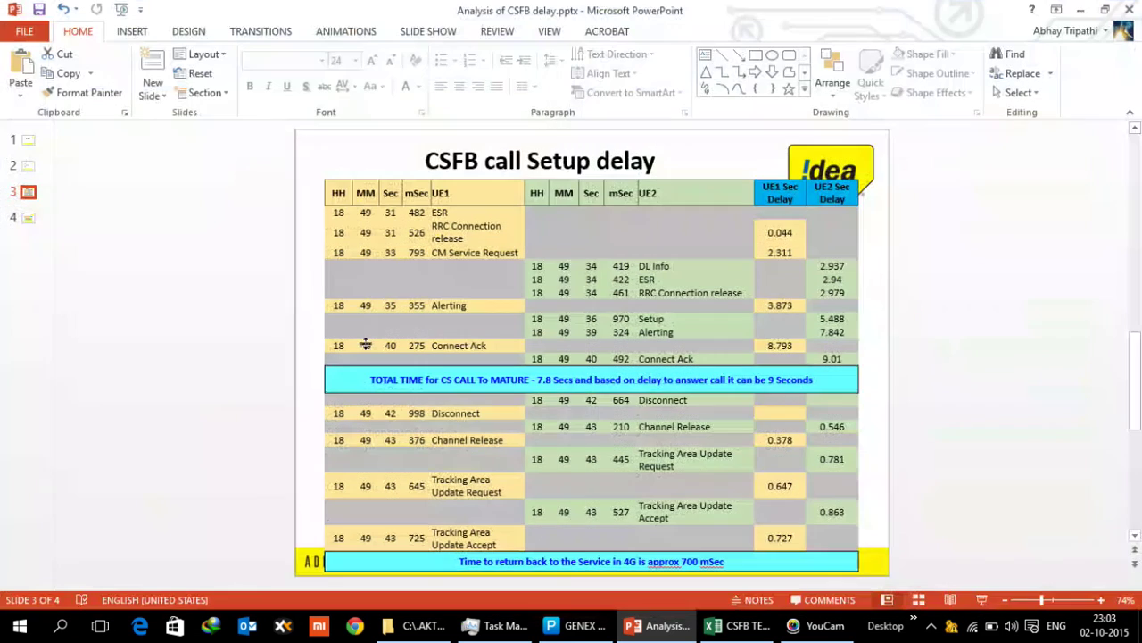
click(31, 142)
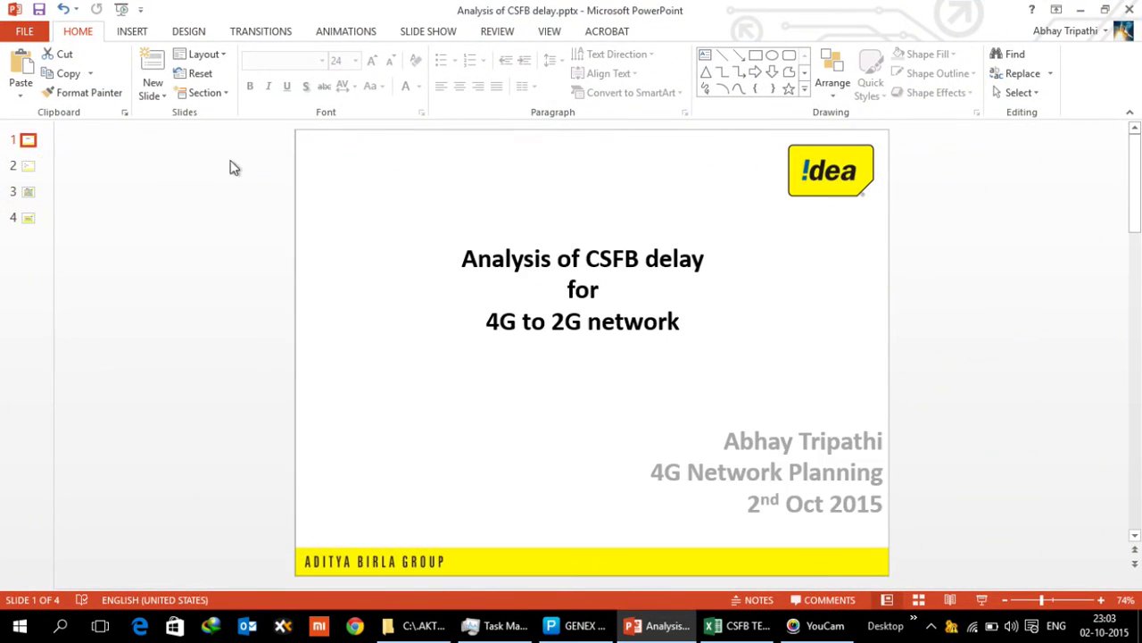
click(879, 510)
Add a new line below the date with the contact phone number
key(Return)
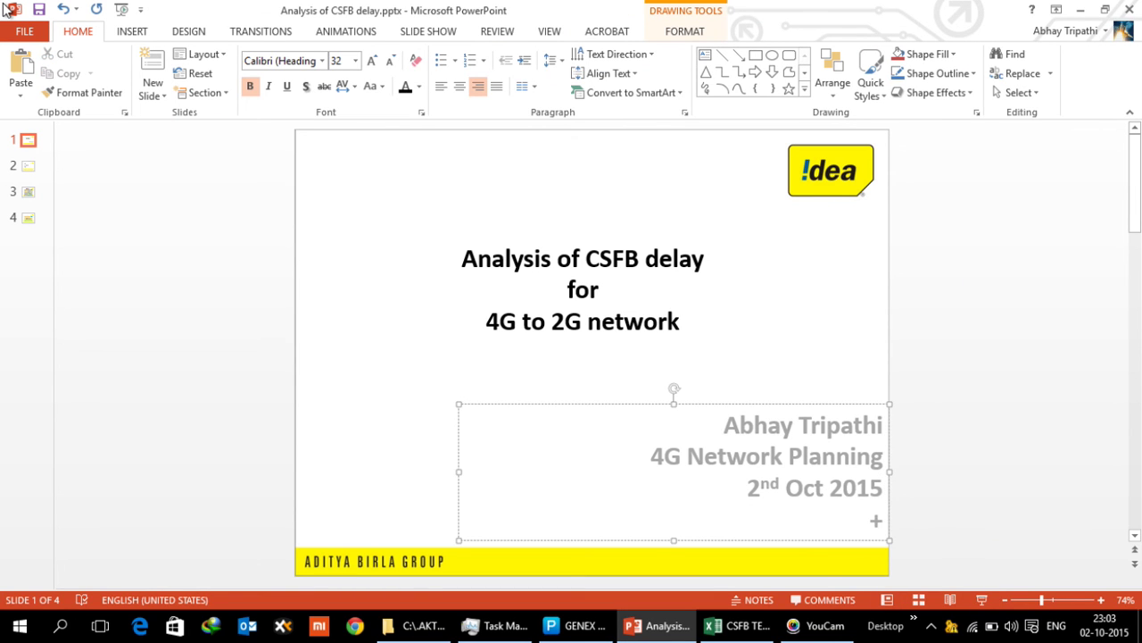
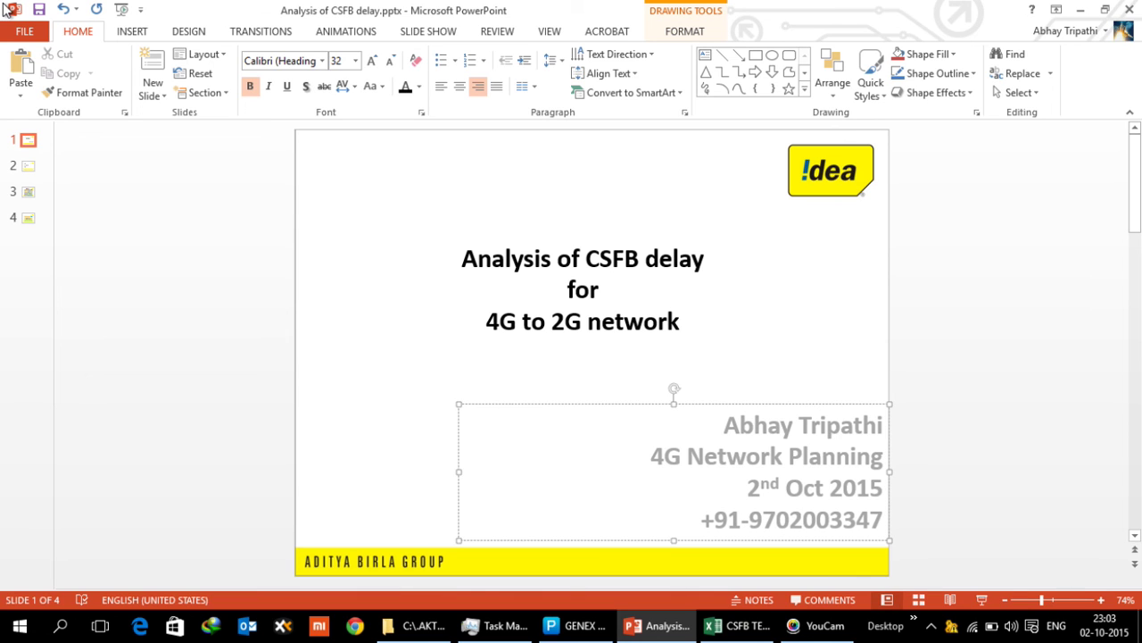